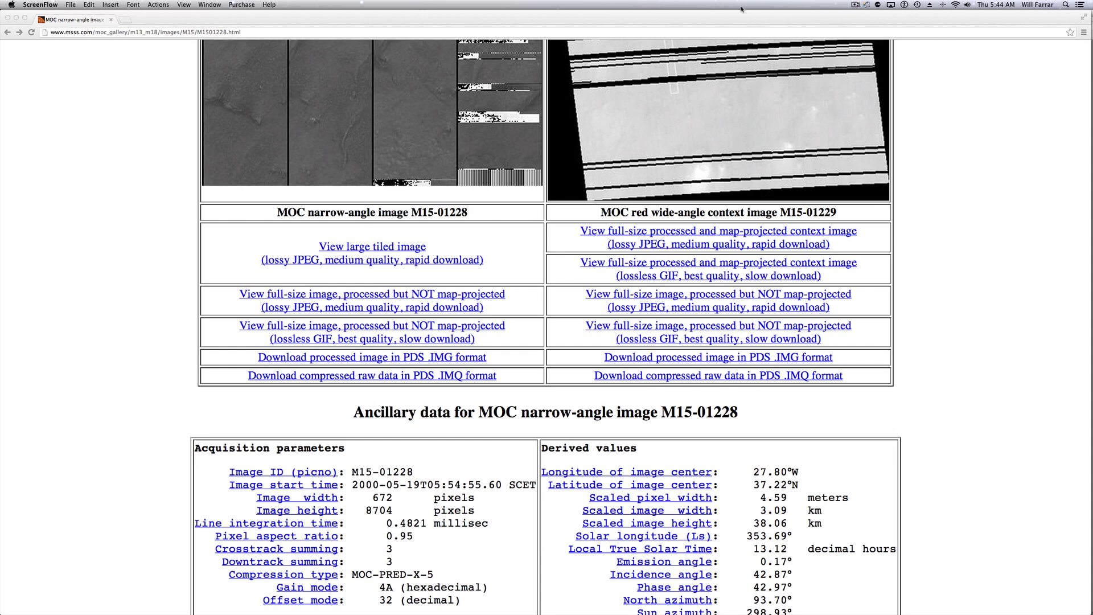
Step: Scroll through the MOC M15-01228 gallery page in Chrome, then minimize that window
scroll(740, 193, "up", 6)
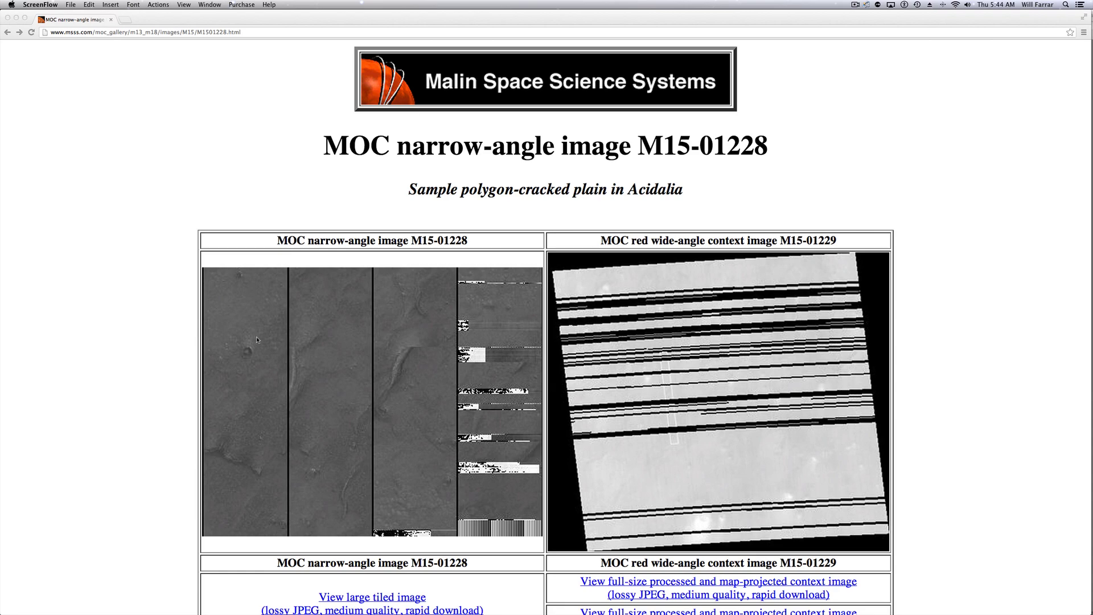
scroll(243, 366, "down", 10)
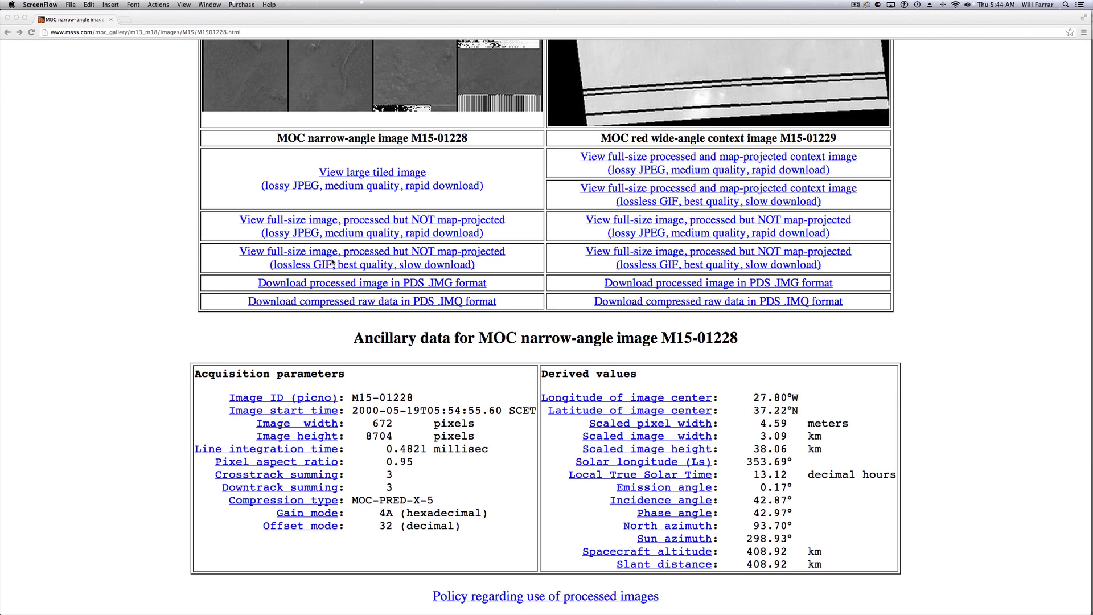
scroll(332, 263, "down", 1)
scroll(319, 259, "up", 5)
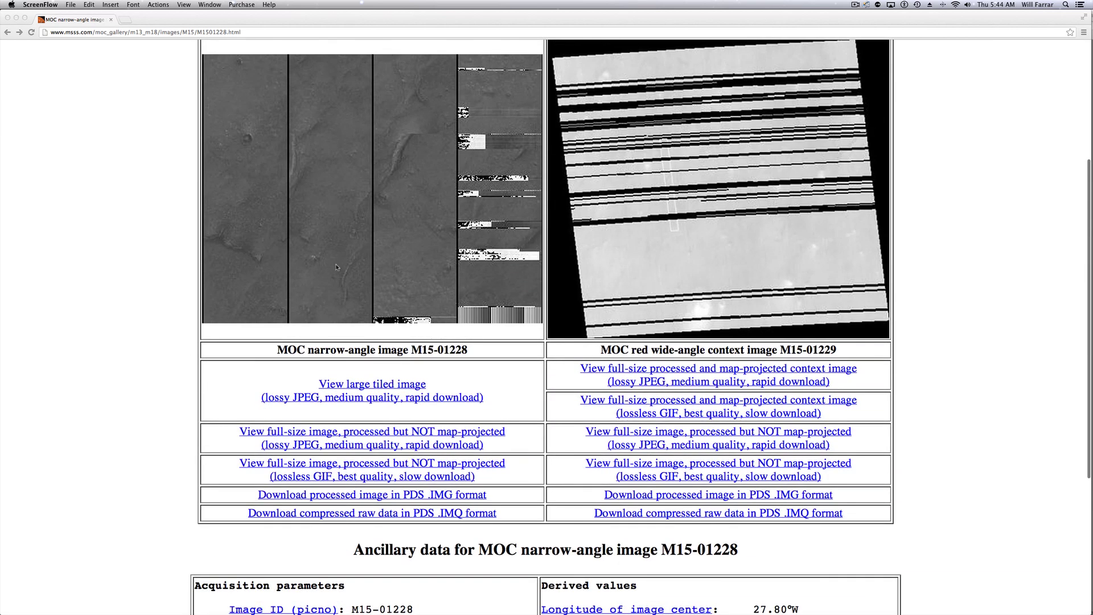
left_click(19, 20)
left_click(16, 17)
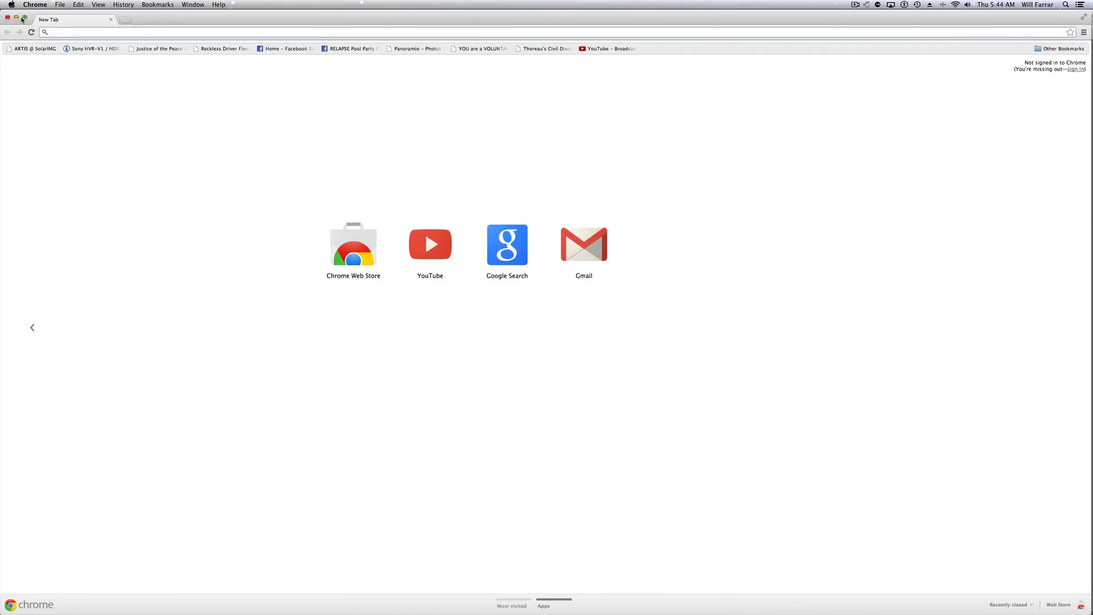
Step: Minimize the New Tab window and scroll down the full length of M1501228.gif
left_click(16, 18)
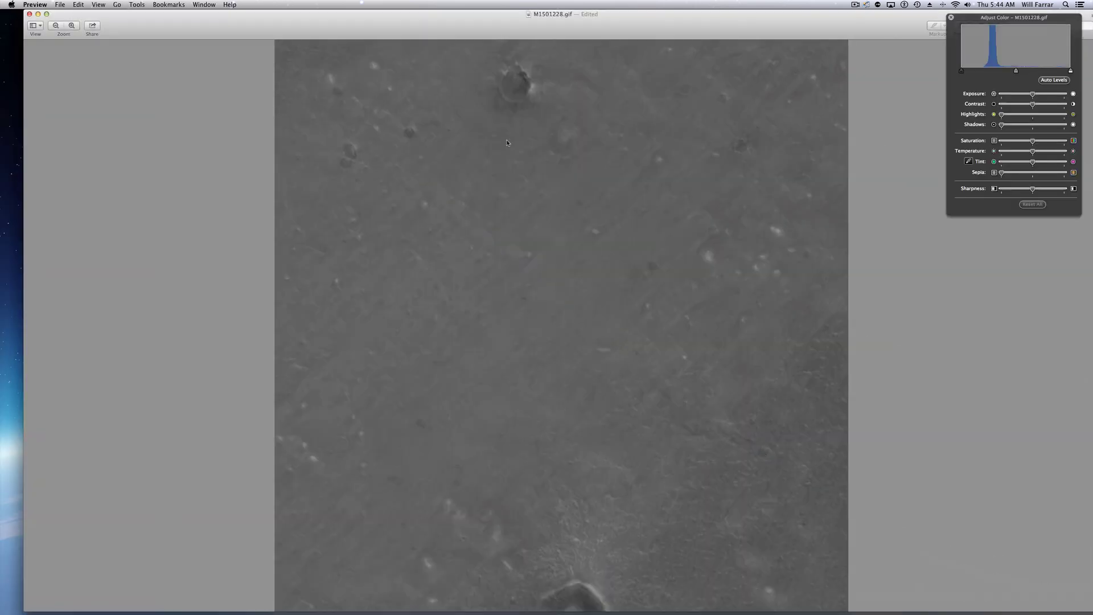
scroll(506, 142, "down", 5)
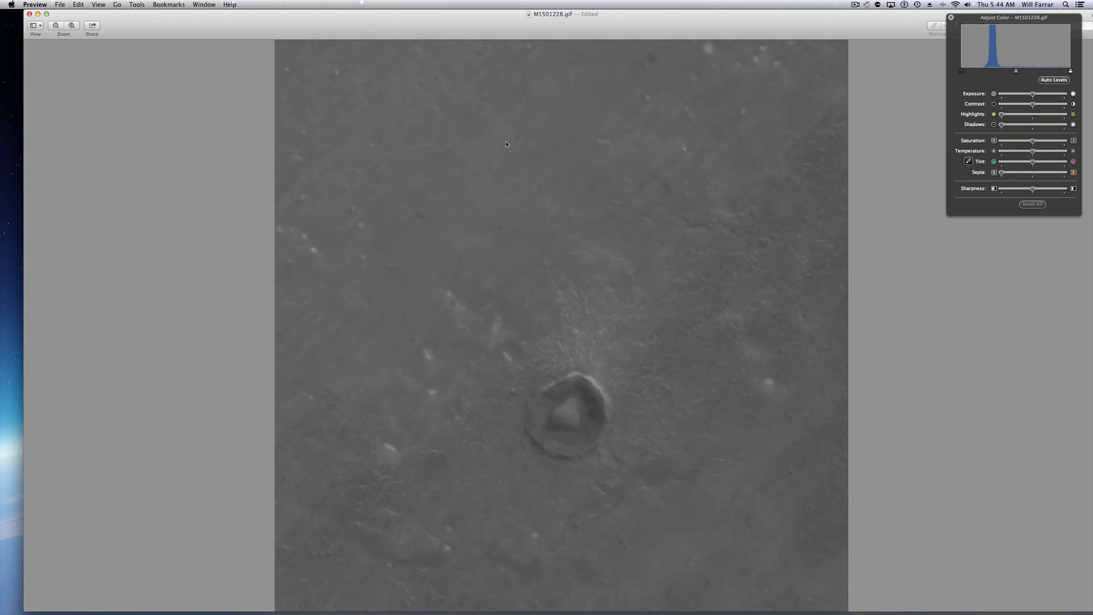
scroll(505, 144, "down", 5)
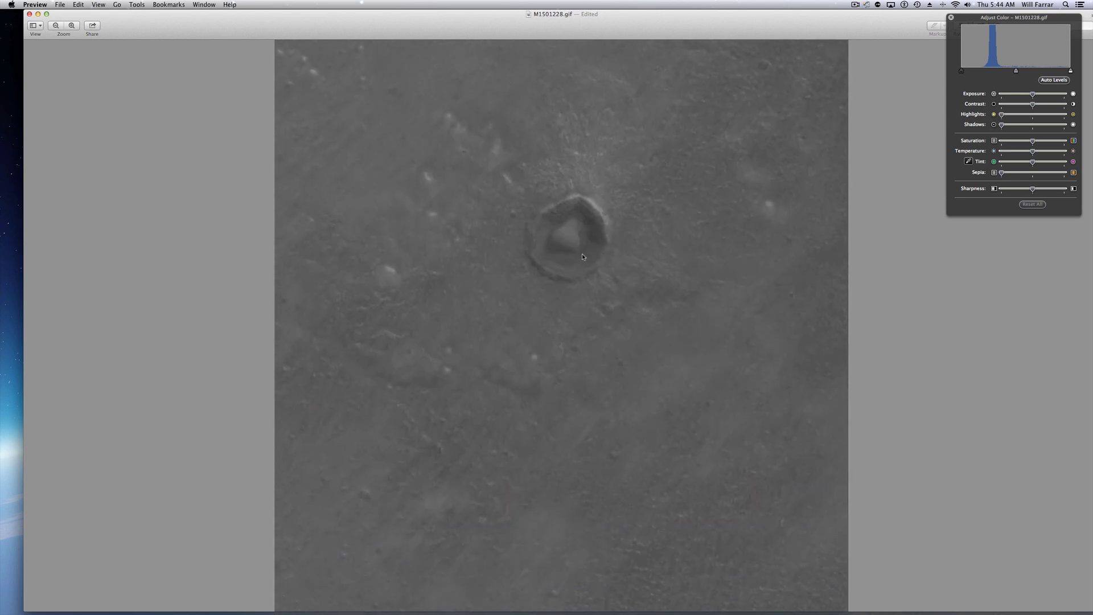
scroll(589, 238, "down", 10)
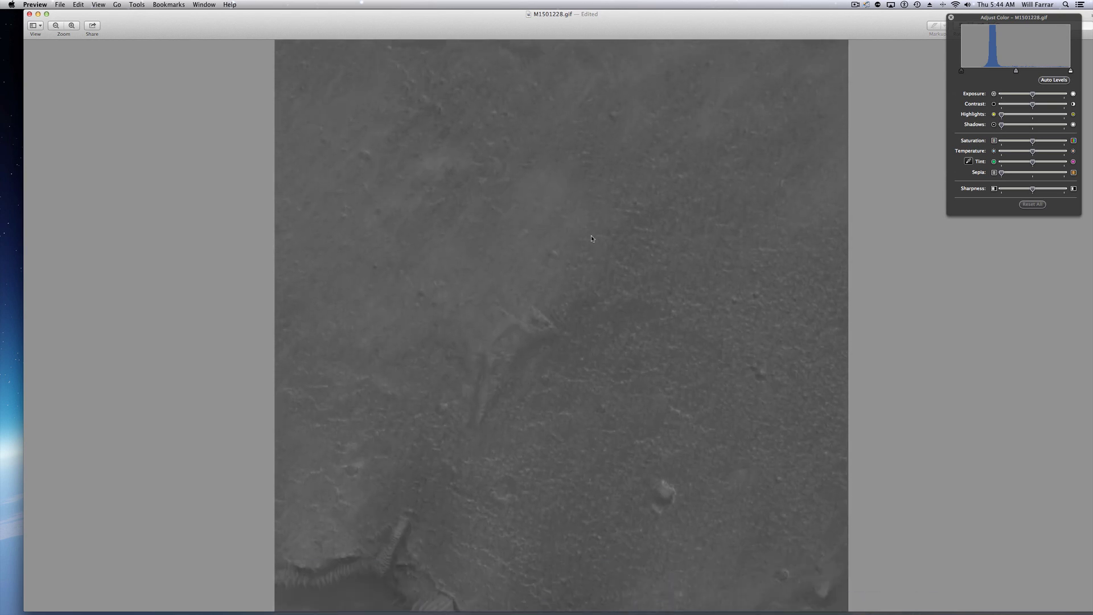
scroll(588, 236, "up", 10)
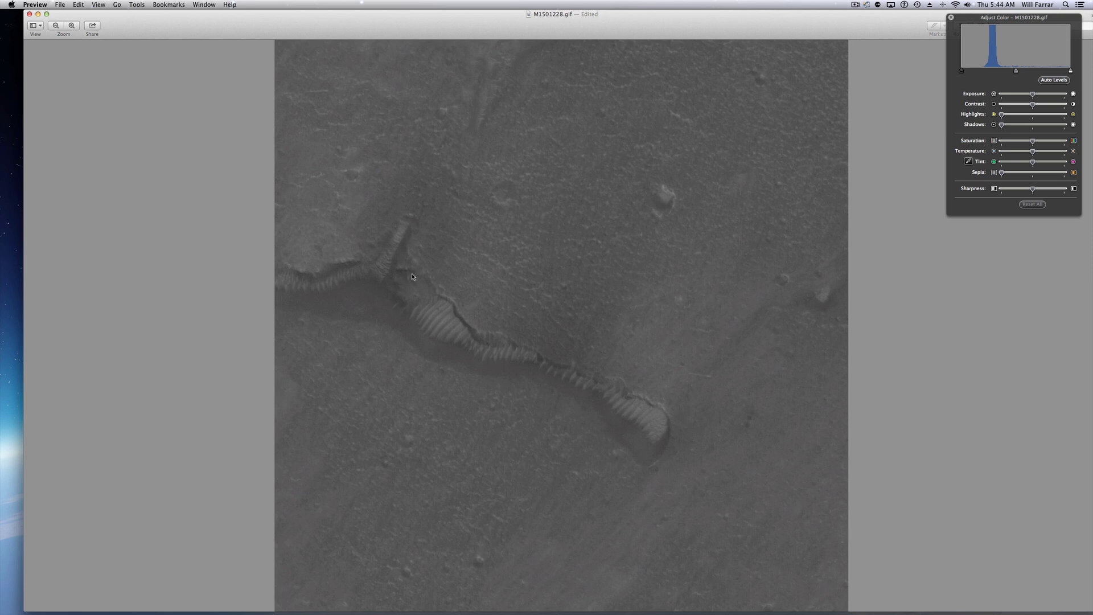
scroll(420, 288, "down", 2)
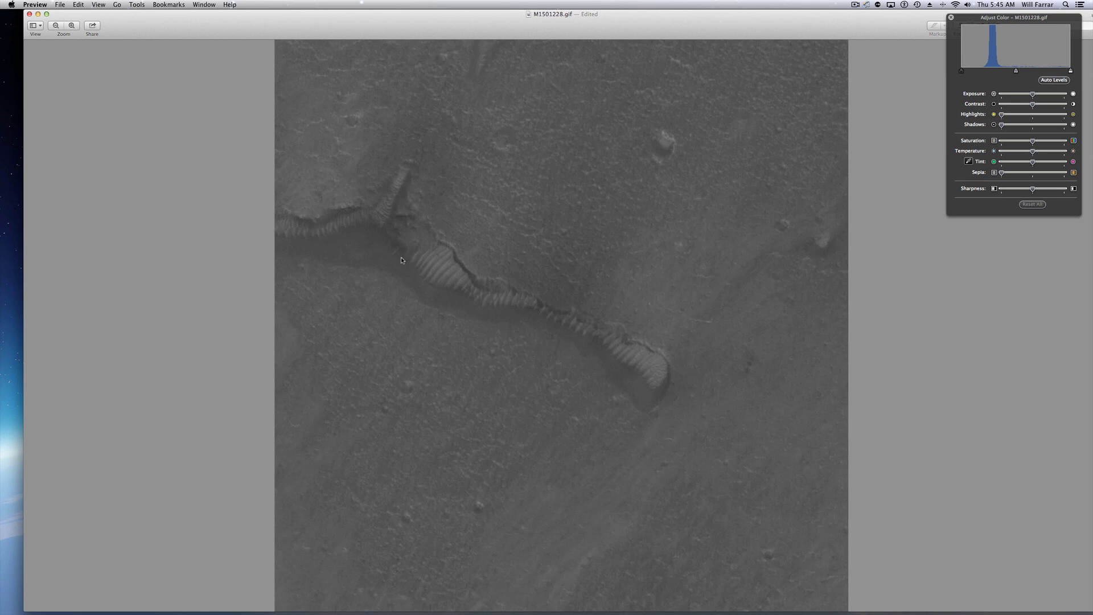
scroll(402, 260, "down", 4)
scroll(403, 261, "down", 9)
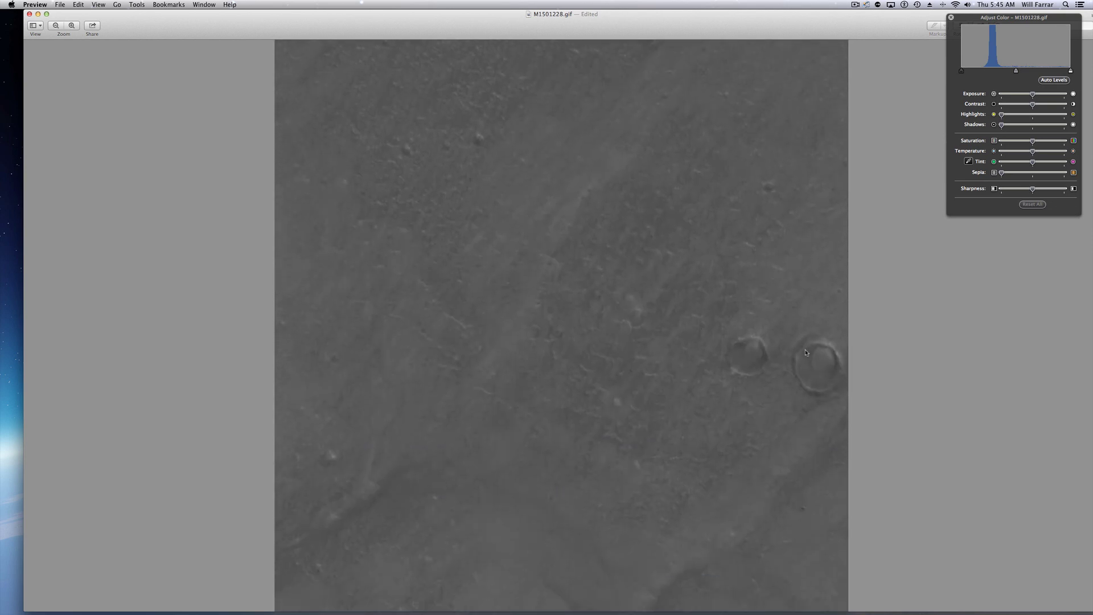
scroll(735, 369, "down", 12)
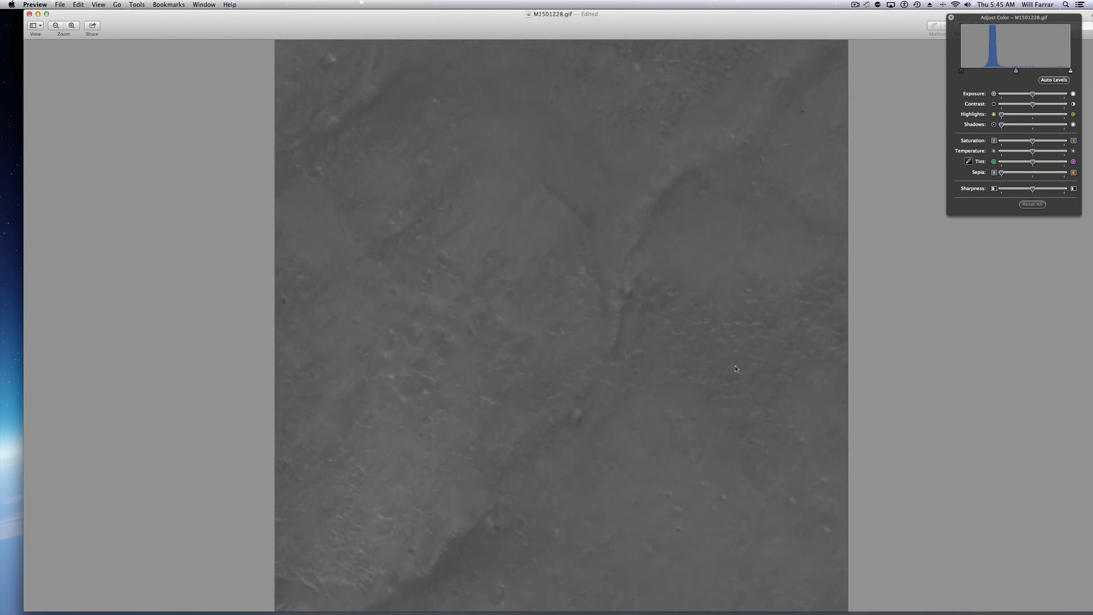
scroll(735, 369, "down", 10)
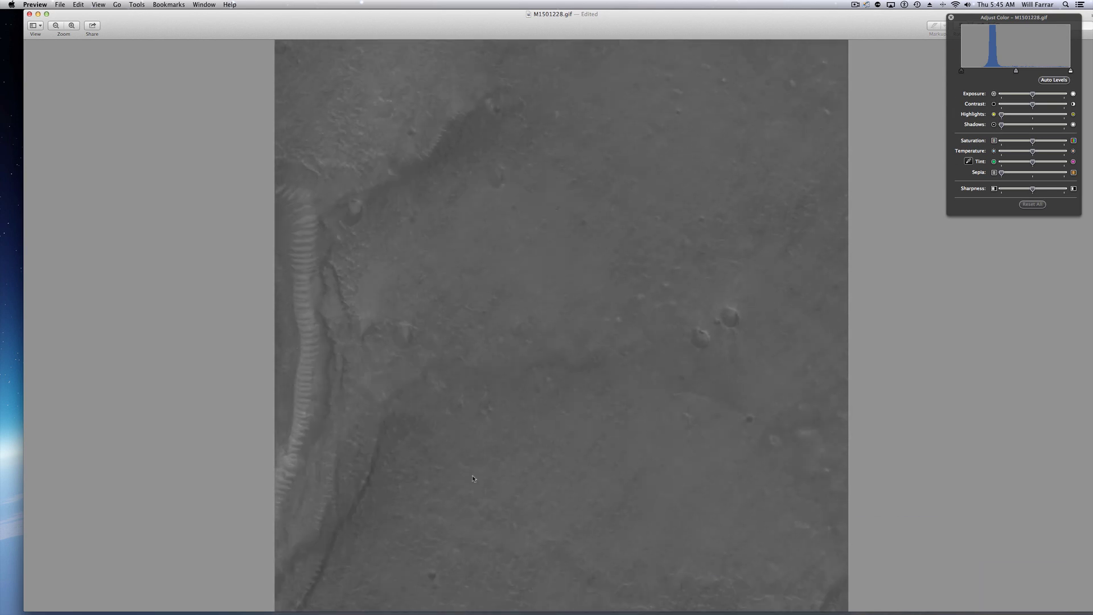
scroll(366, 377, "down", 5)
scroll(366, 377, "down", 10)
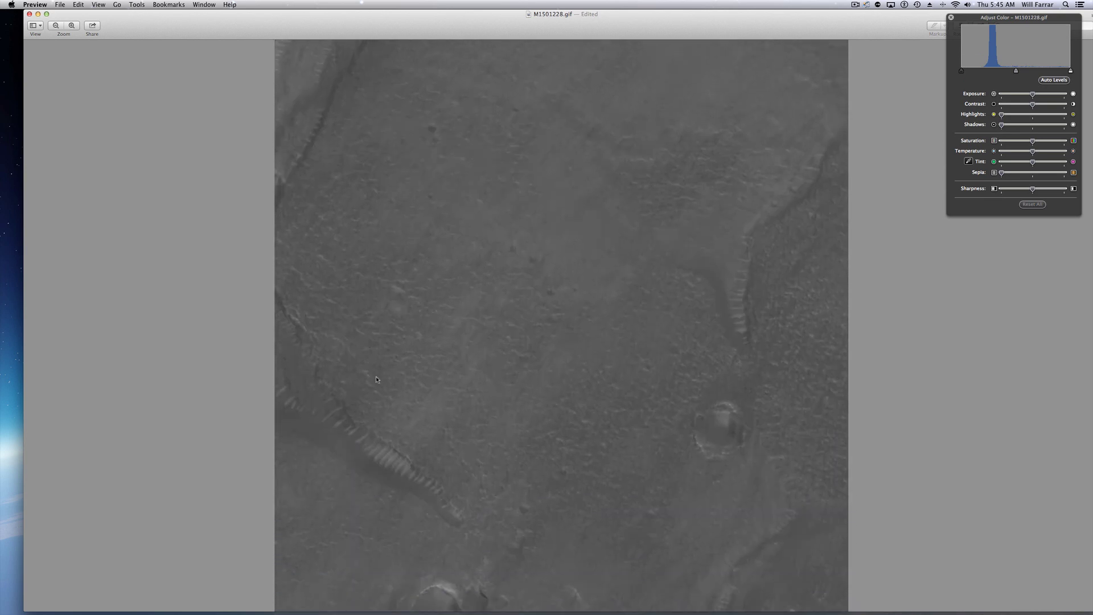
scroll(369, 377, "down", 15)
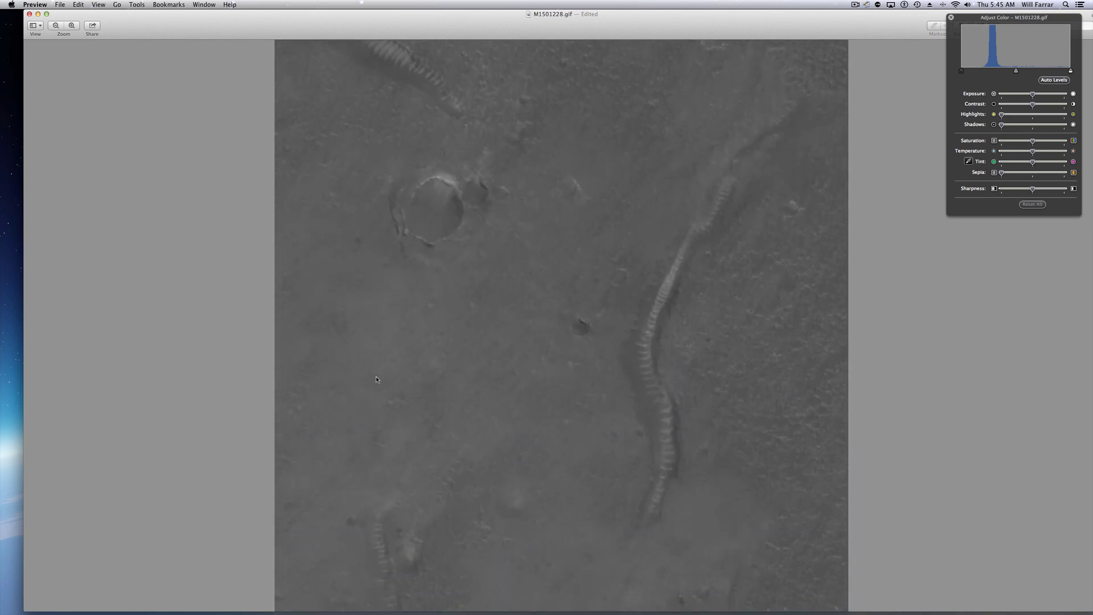
scroll(376, 379, "down", 15)
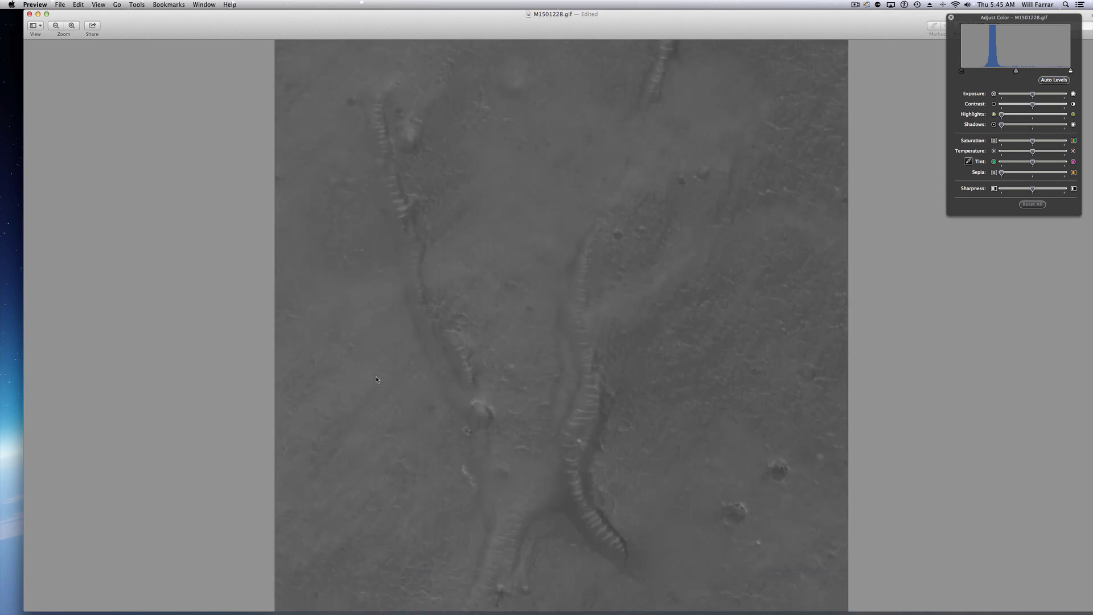
scroll(513, 456, "down", 5)
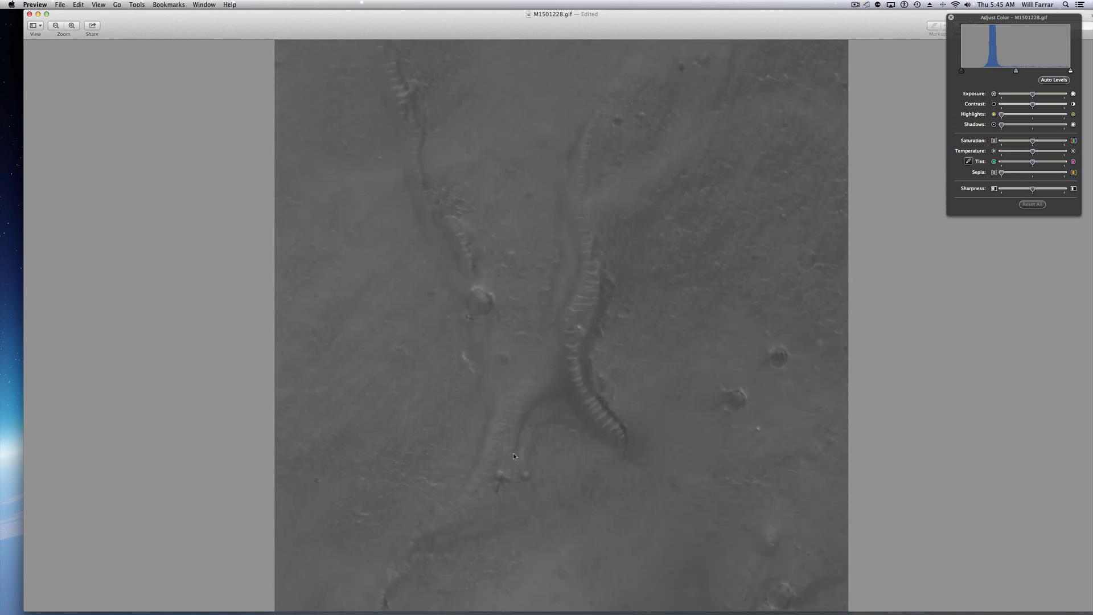
scroll(513, 455, "down", 15)
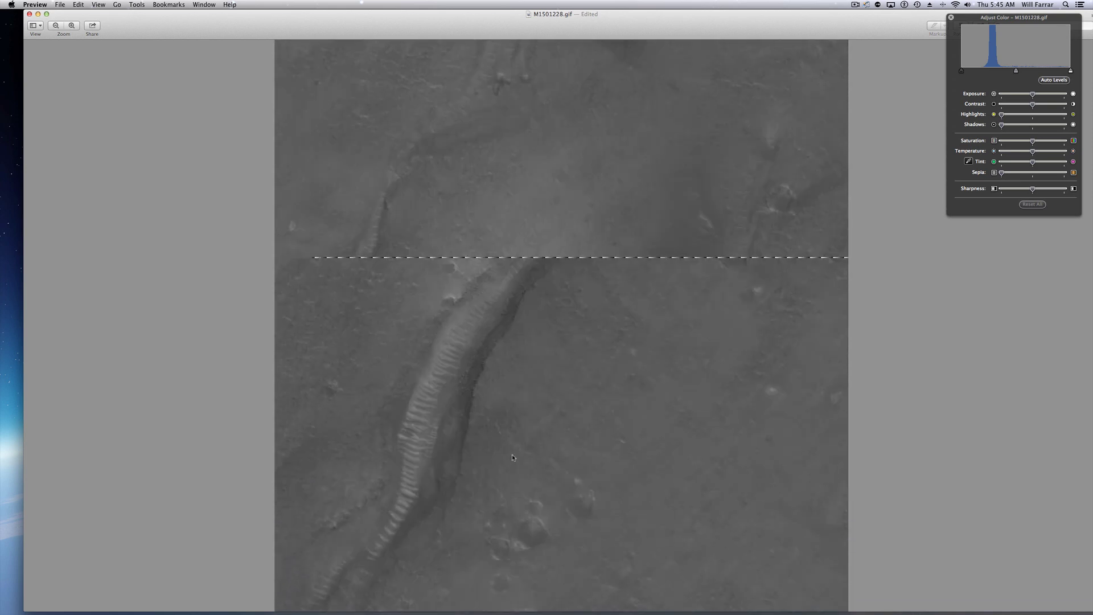
scroll(512, 457, "down", 20)
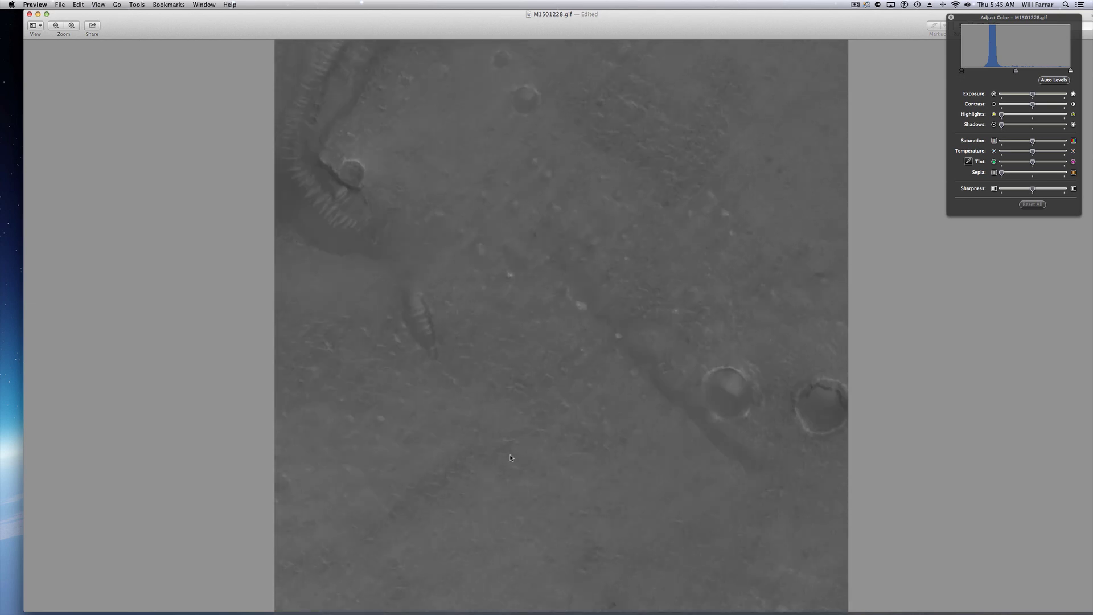
scroll(510, 455, "down", 10)
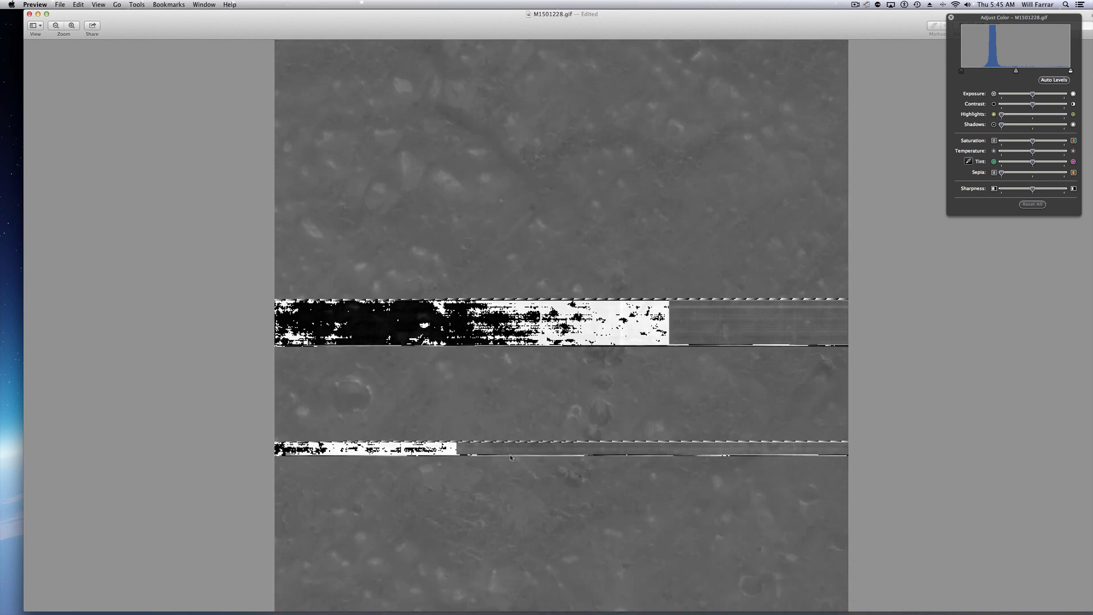
scroll(510, 458, "down", 10)
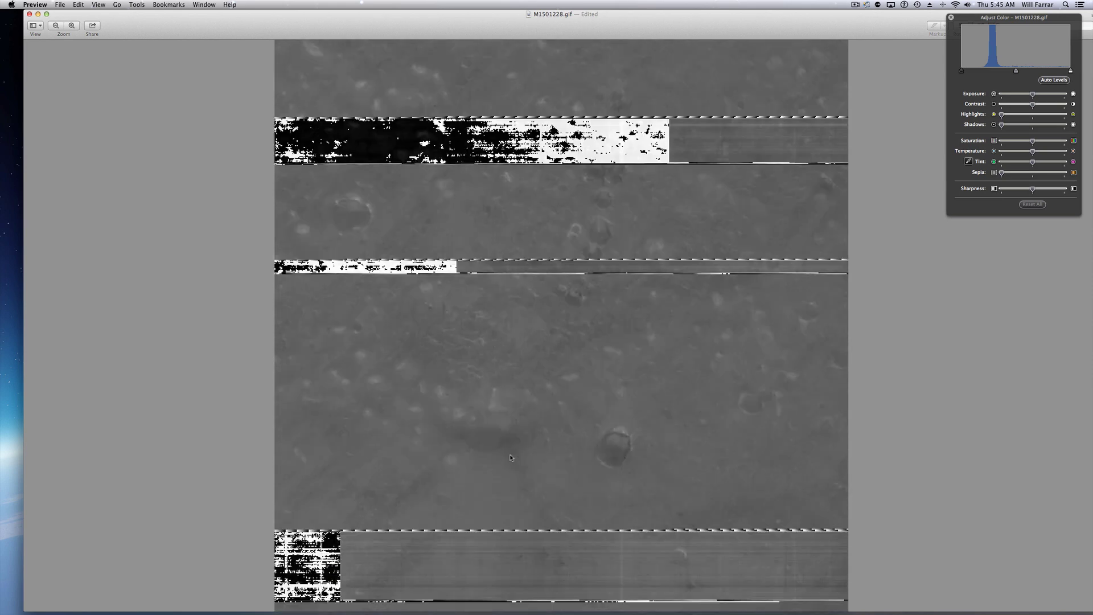
Step: Scroll back up to the top of the Mars image strip
scroll(510, 457, "up", 20)
scroll(473, 388, "up", 11)
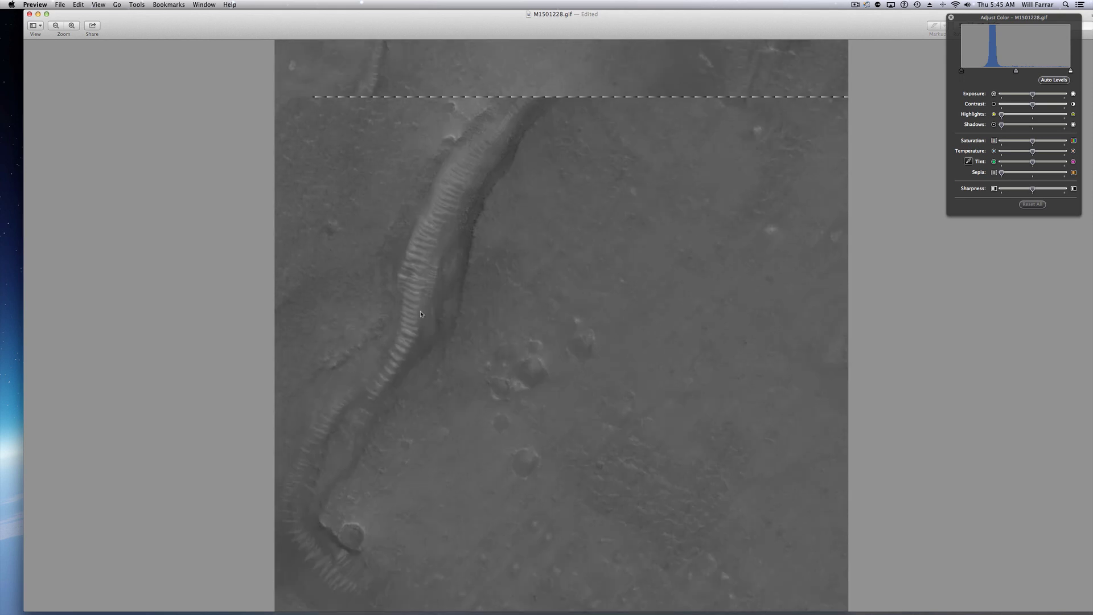
scroll(411, 291, "up", 6)
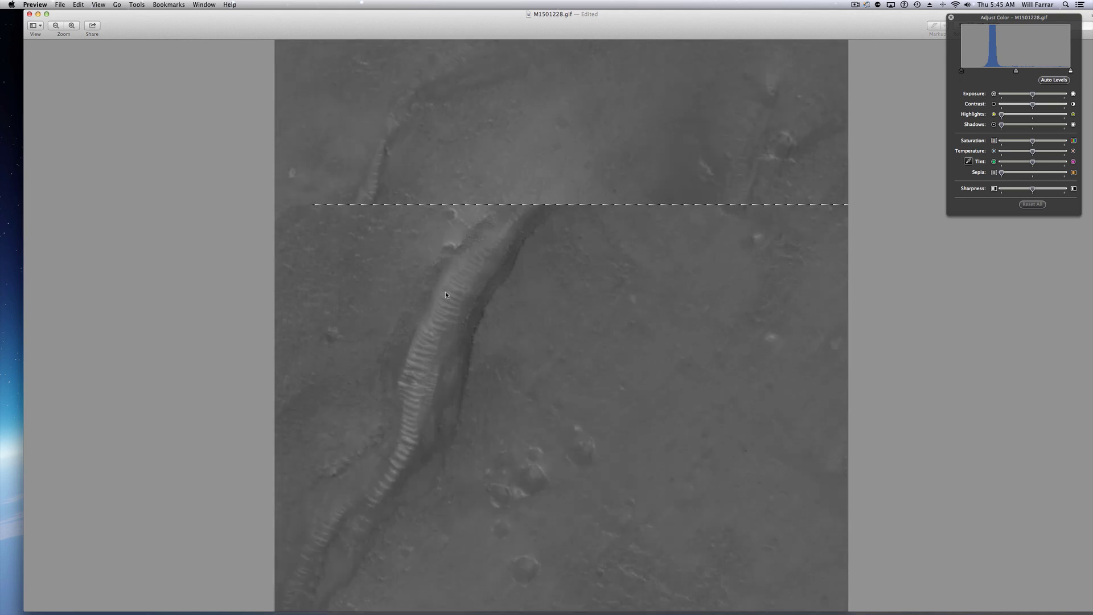
scroll(459, 293, "up", 14)
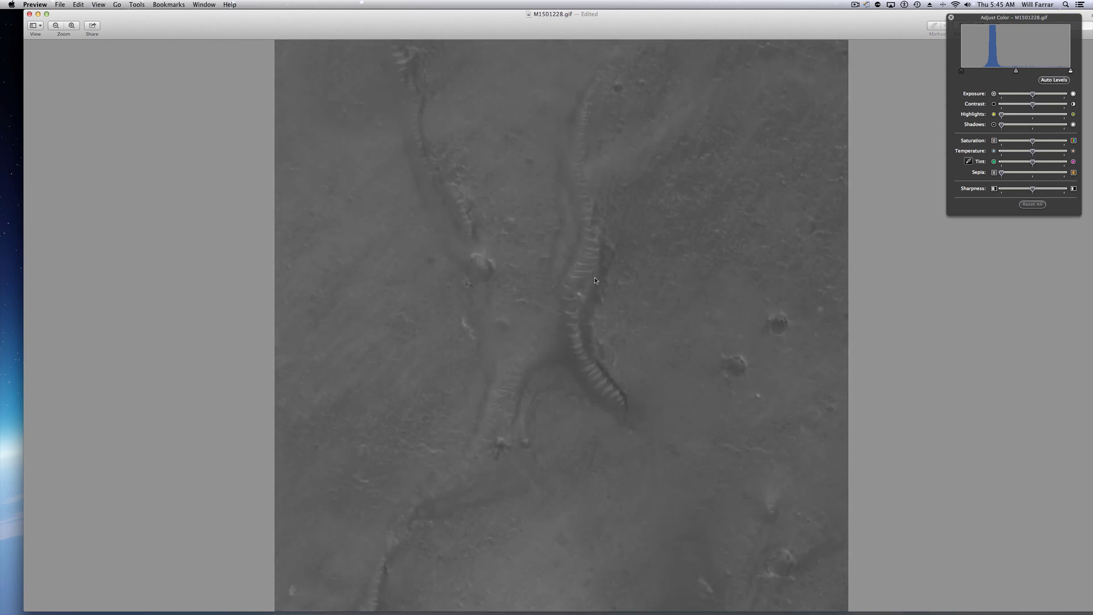
scroll(591, 281, "up", 15)
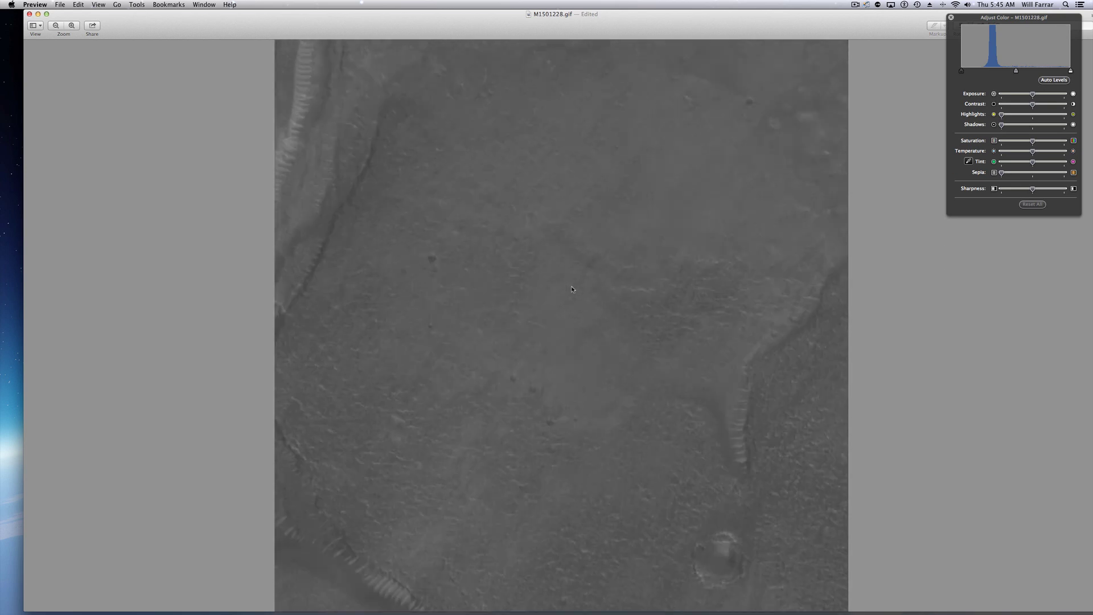
scroll(572, 289, "up", 10)
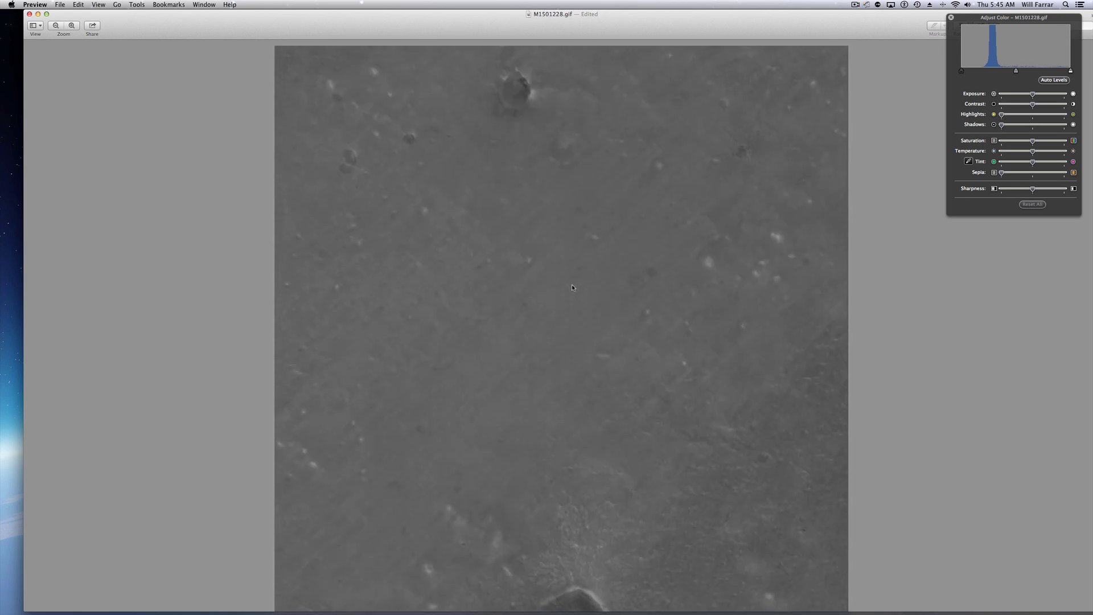
Step: Scroll to the crater and raise the Exposure slider to brighten the Mars image
scroll(572, 289, "down", 4)
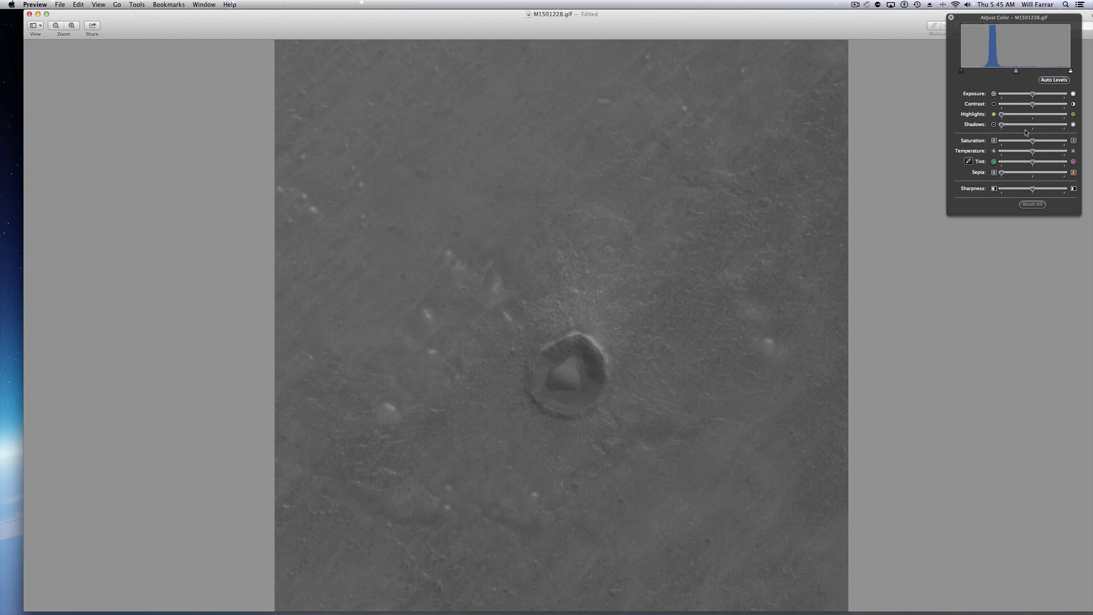
mouse_move(1035, 96)
left_mouse_down()
mouse_move(1047, 96)
mouse_move(1038, 105)
mouse_move(1050, 96)
mouse_move(1045, 106)
mouse_move(1052, 96)
left_mouse_up()
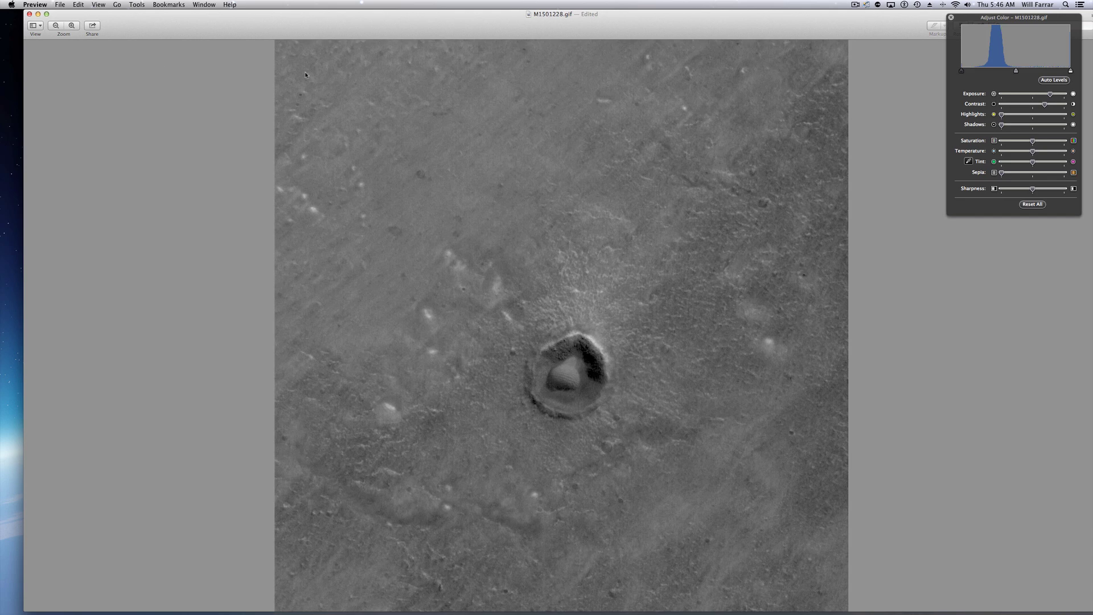
Step: Nudge Exposure down, up and down again to settle the crater's brightness
scroll(601, 394, "up", 5)
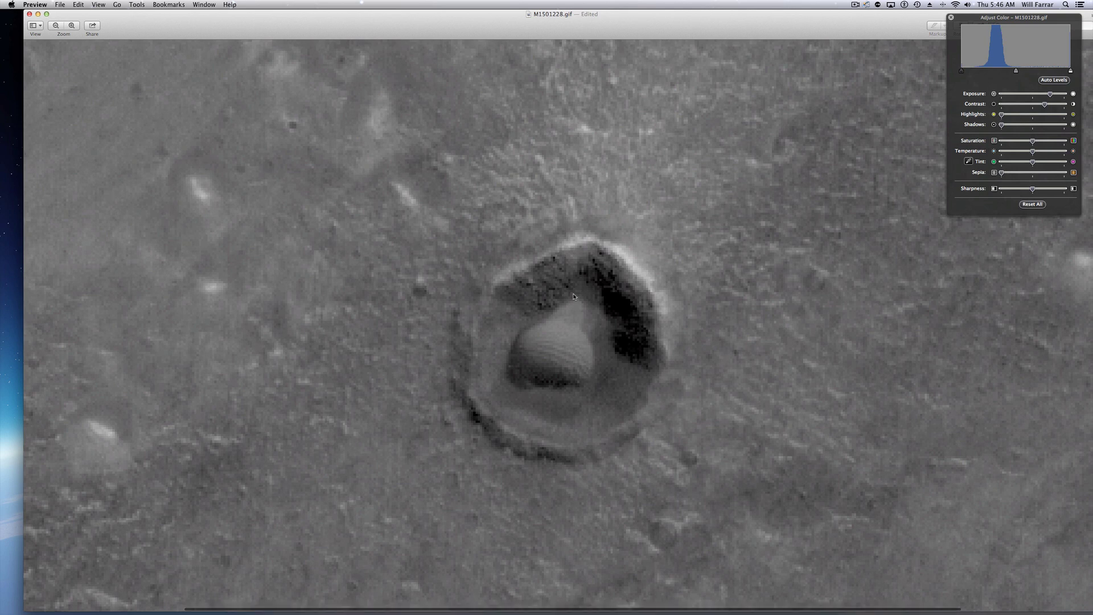
scroll(573, 296, "down", 3)
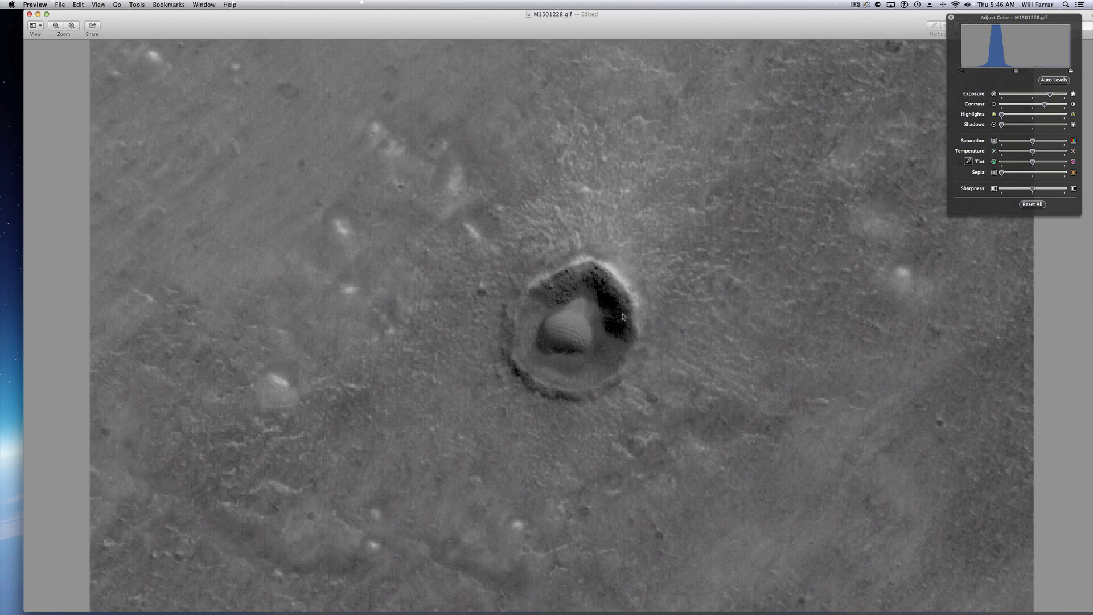
left_click(1036, 95)
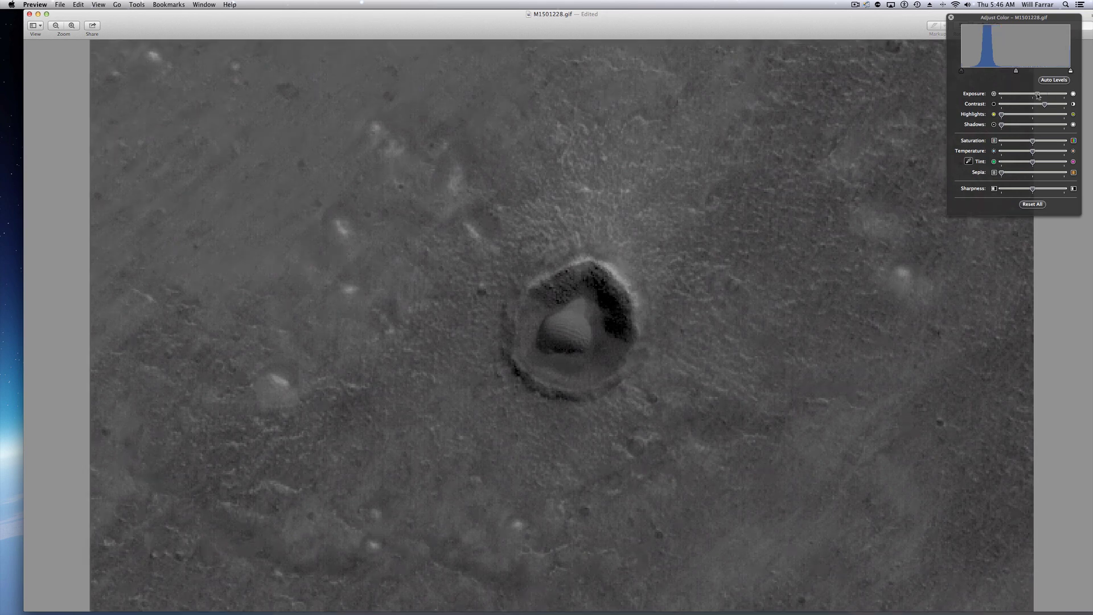
left_click(1037, 104)
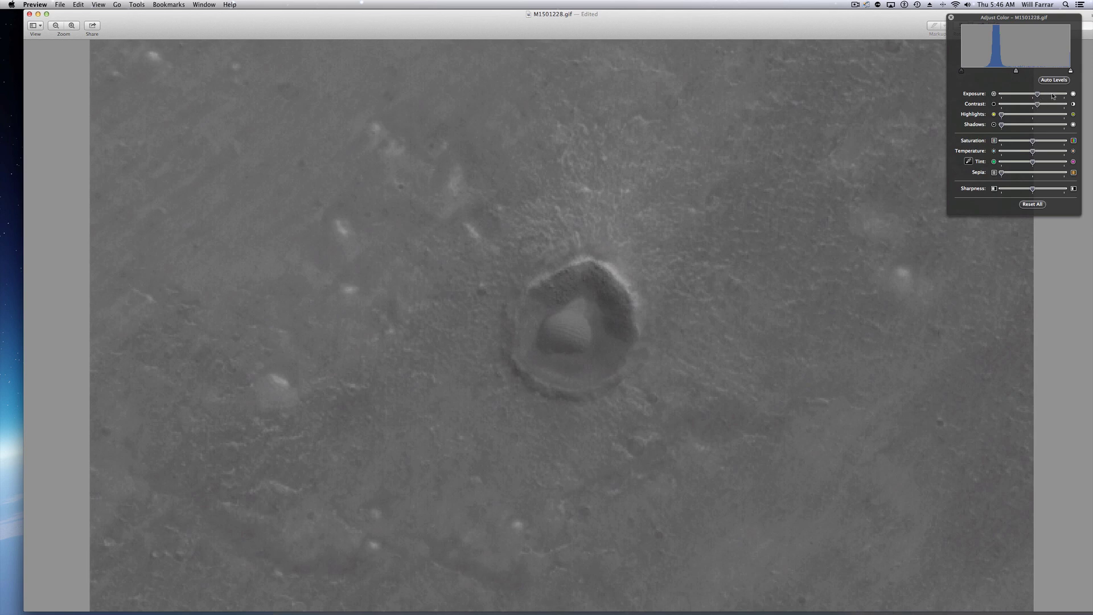
left_click(1052, 94)
left_click_drag(1052, 95, 1044, 95)
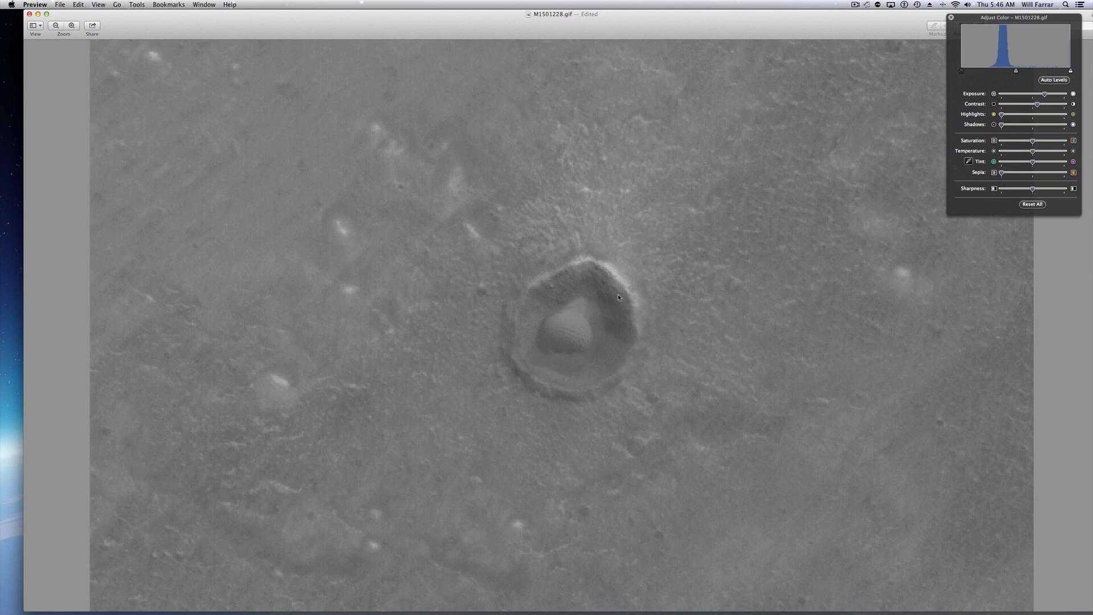
scroll(619, 296, "down", 2)
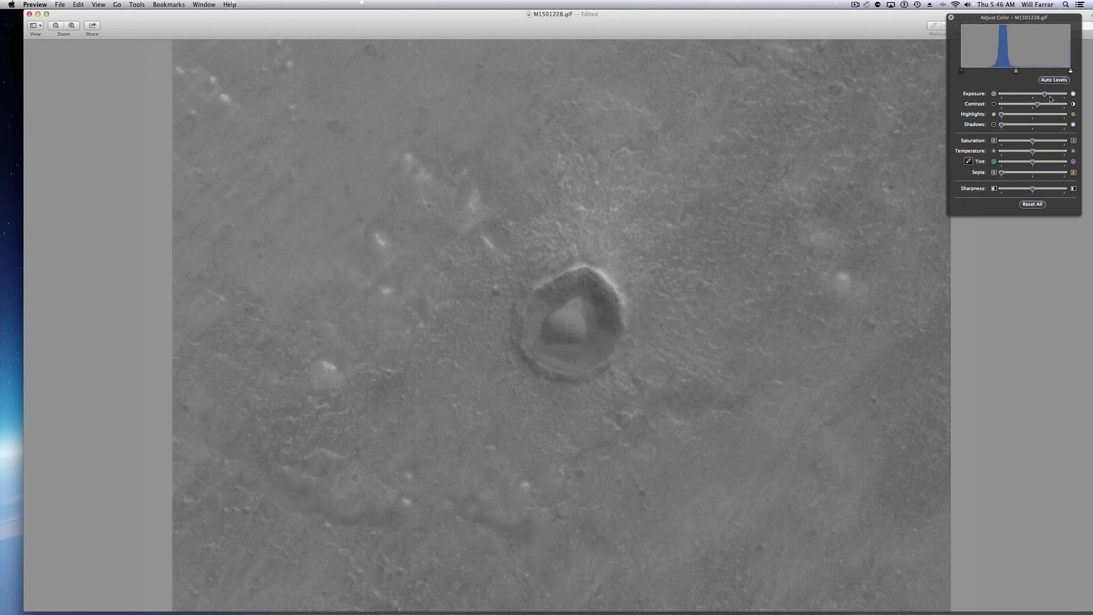
left_click_drag(1044, 95, 1039, 95)
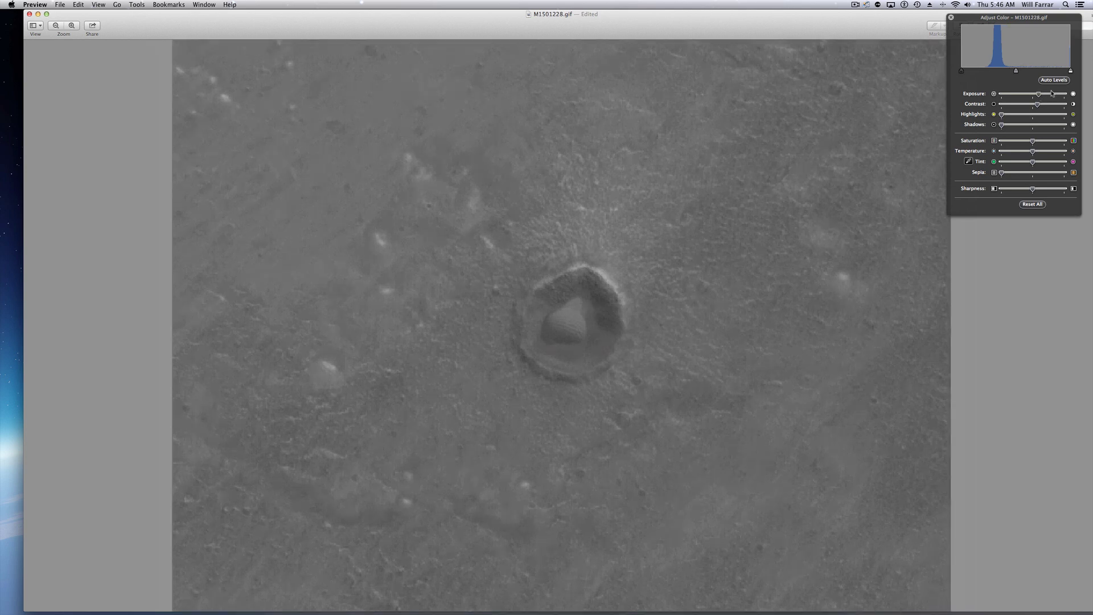
left_click(1046, 94)
Step: Push Contrast high, then ease it back to a moderate level
left_click_drag(1038, 105, 1046, 107)
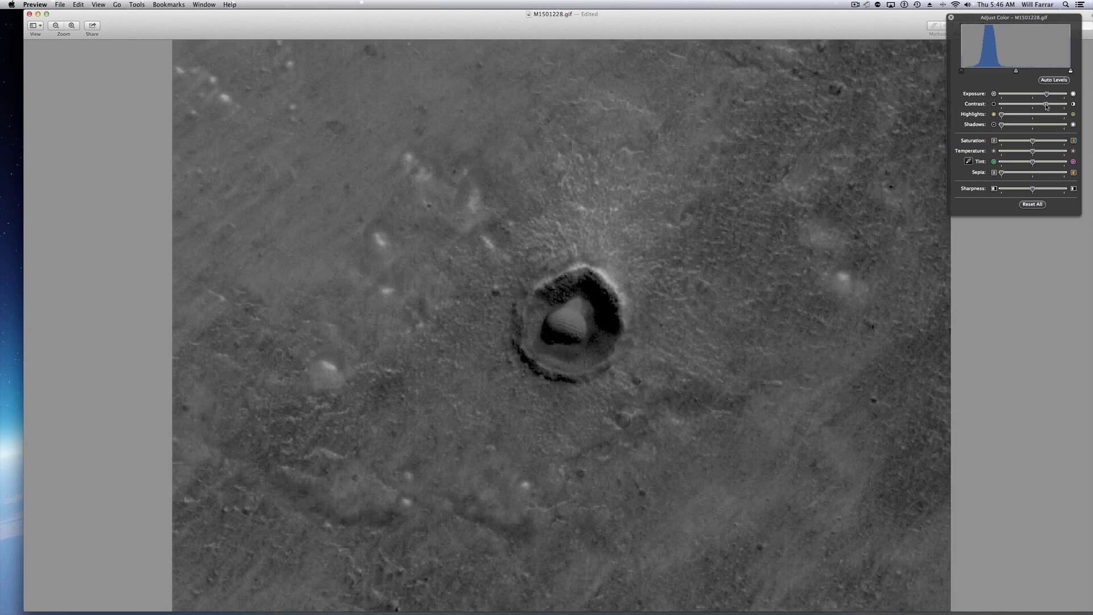
left_click(1043, 106)
left_click(1047, 105)
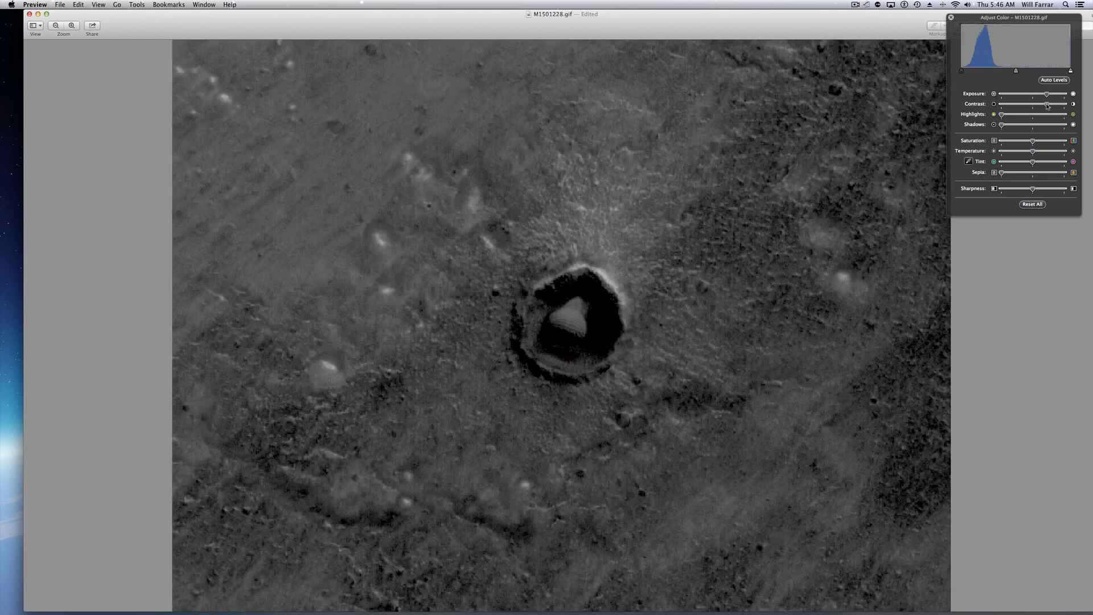
left_click_drag(1046, 106, 1043, 106)
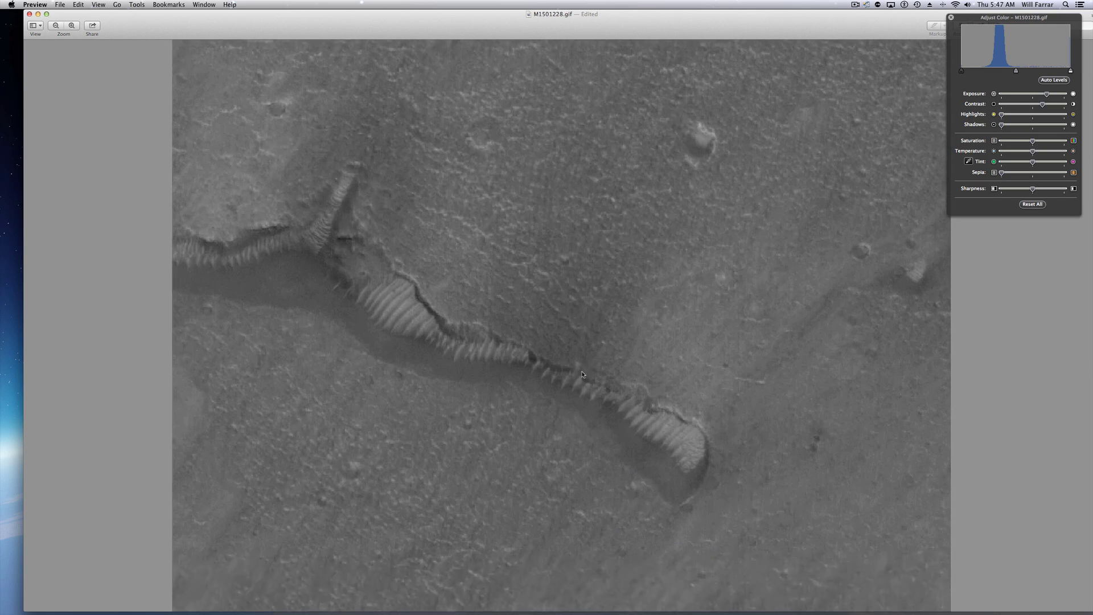
Step: Zoom in on the ribbed ridge and raise Sharpness well above neutral
scroll(341, 297, "up", 5)
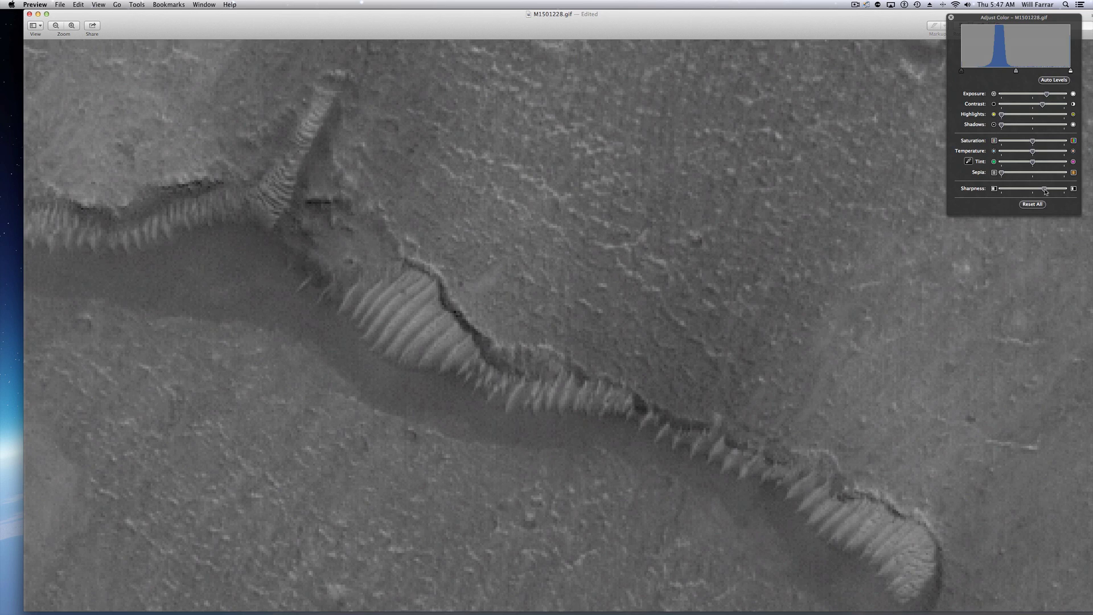
left_click_drag(1044, 191, 1051, 191)
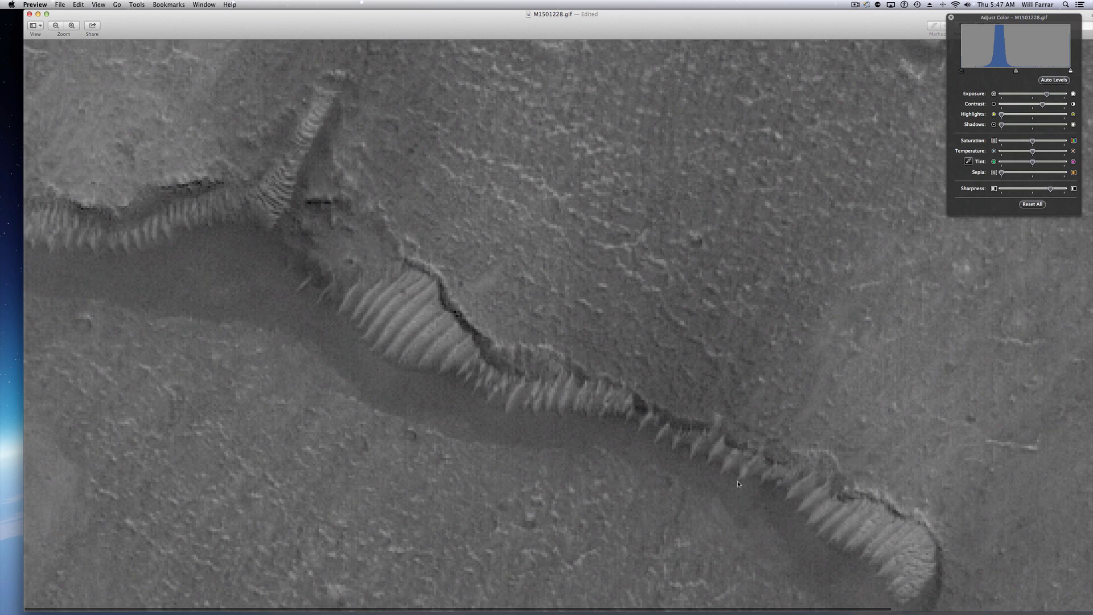
Step: Scroll around the zoomed ridge and lower Contrast slightly in two small adjustments
scroll(736, 481, "down", 15)
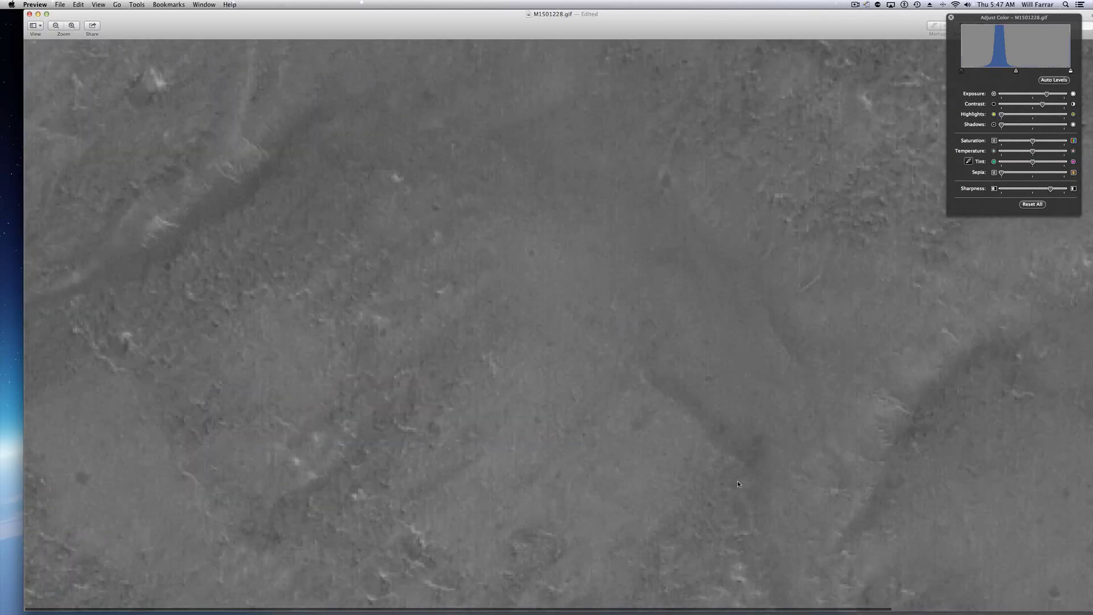
scroll(736, 481, "down", 10)
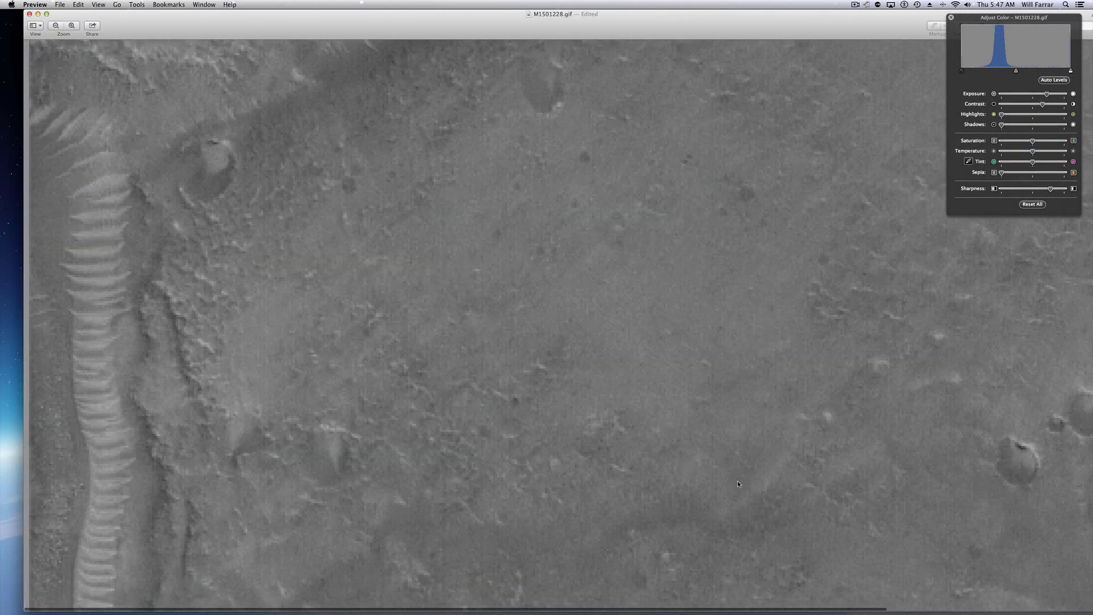
scroll(738, 483, "down", 5)
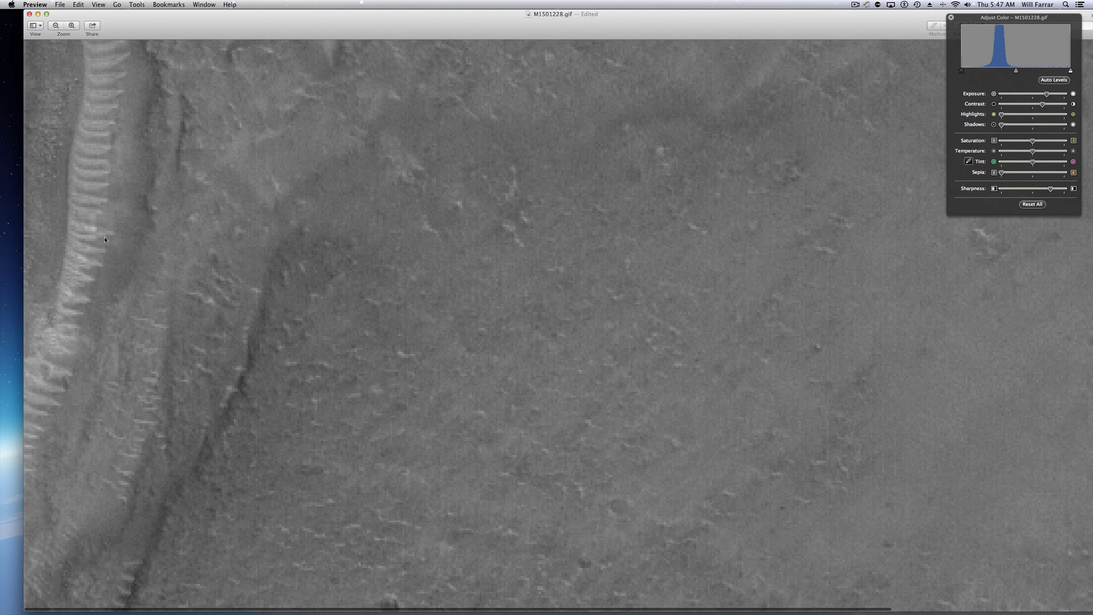
scroll(114, 107, "up", 5)
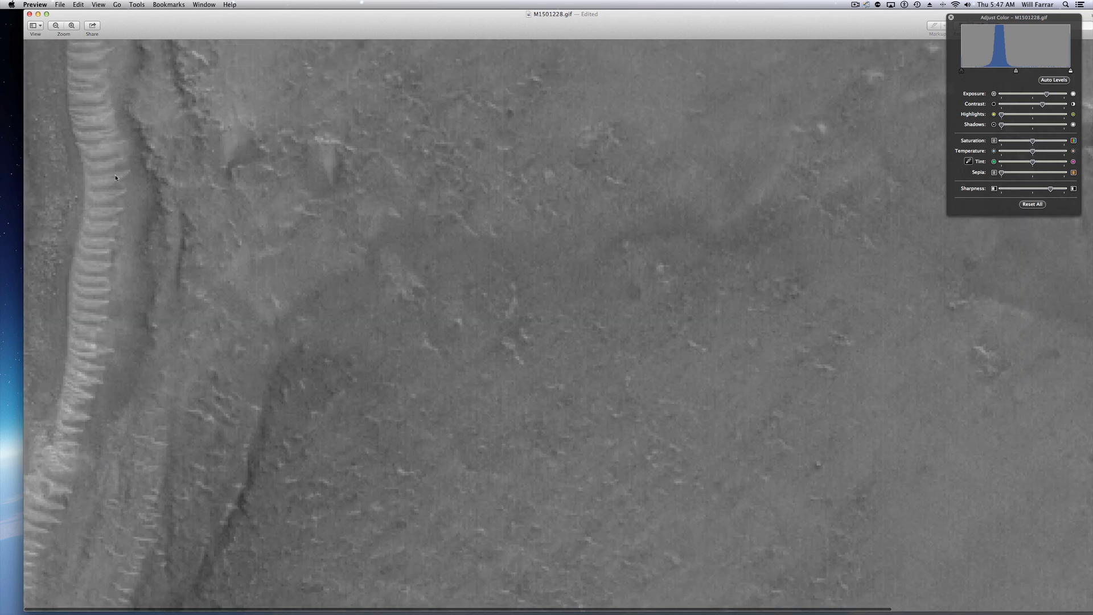
scroll(114, 176, "up", 2)
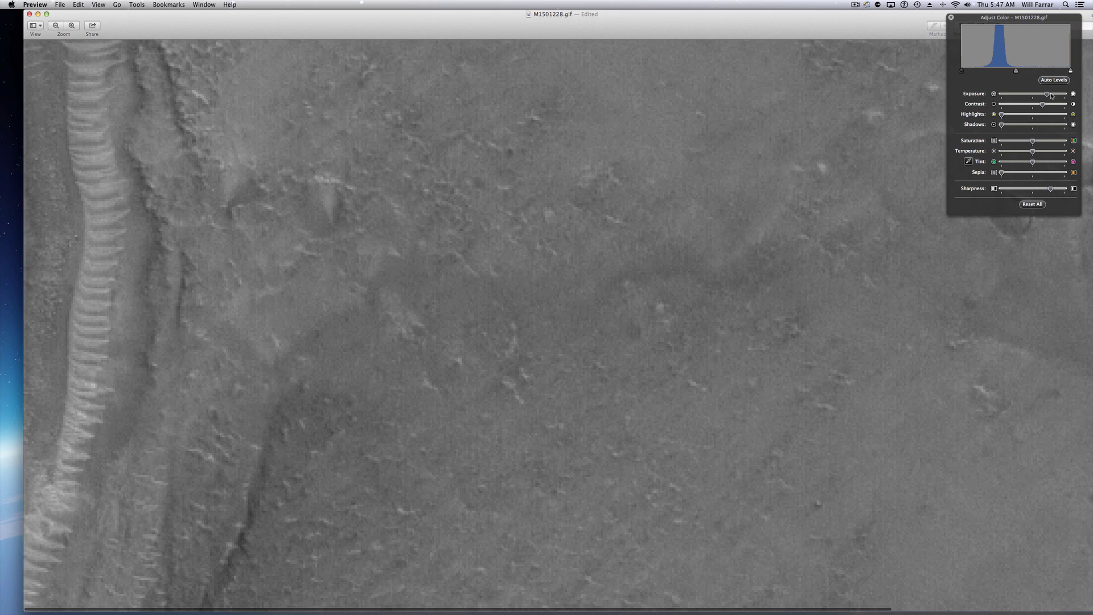
left_click_drag(1052, 104, 1046, 106)
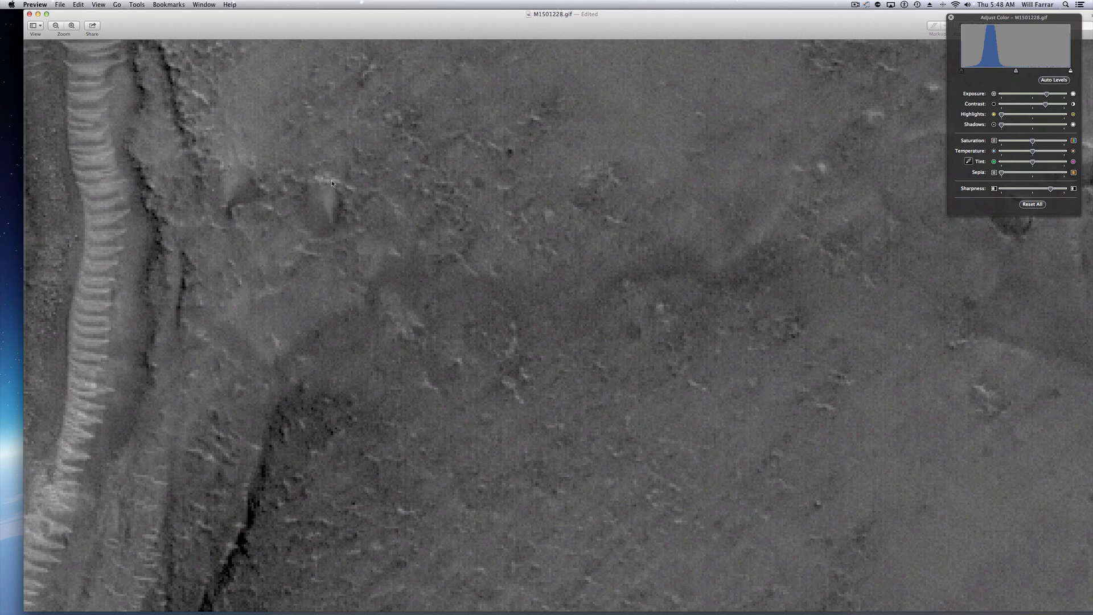
left_click_drag(1043, 105, 1044, 105)
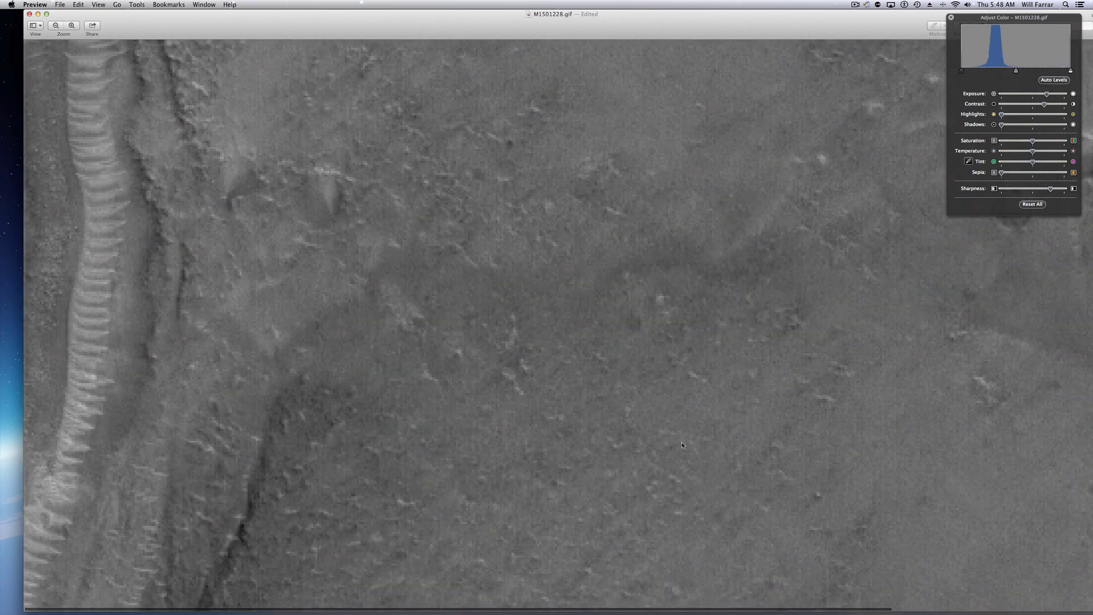
Step: Pan down and sideways across the magnified image to the black-and-white seam bands
scroll(681, 442, "up", 3)
scroll(681, 441, "down", 5)
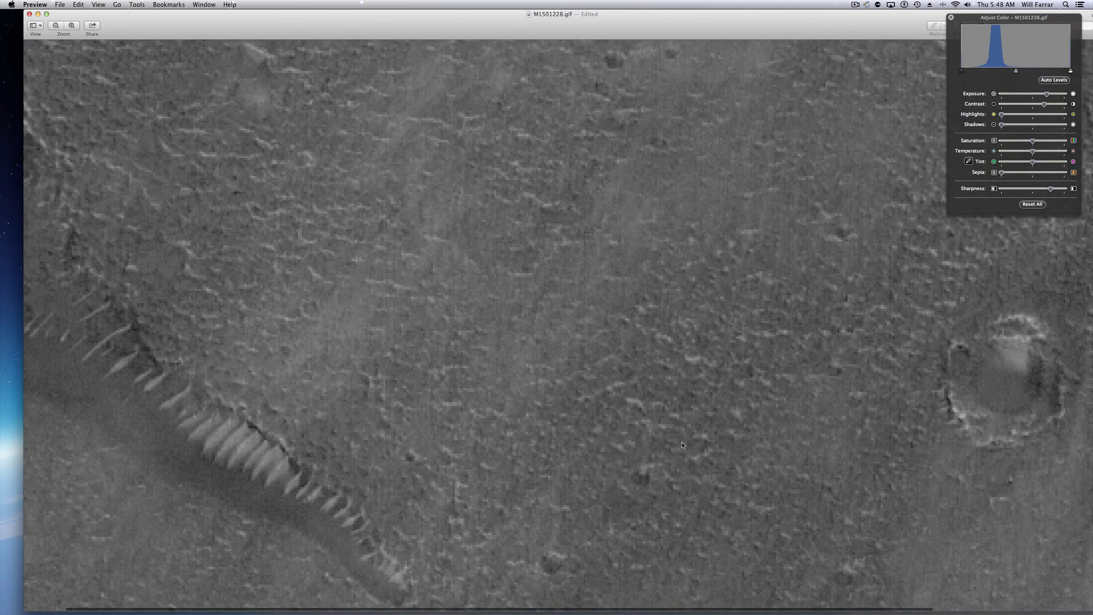
scroll(681, 442, "down", 10)
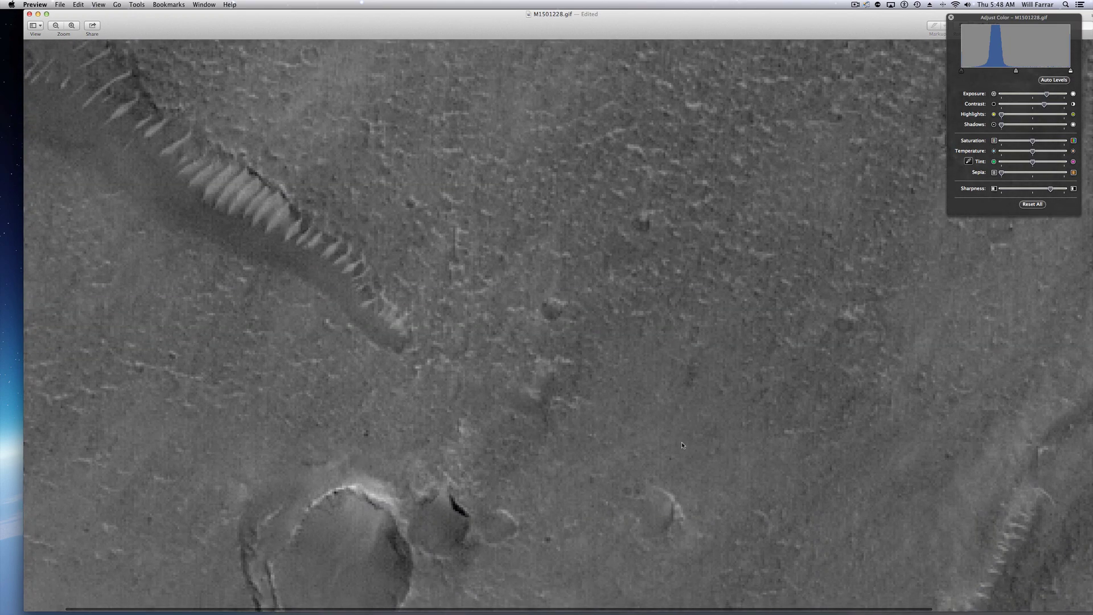
scroll(682, 442, "down", 10)
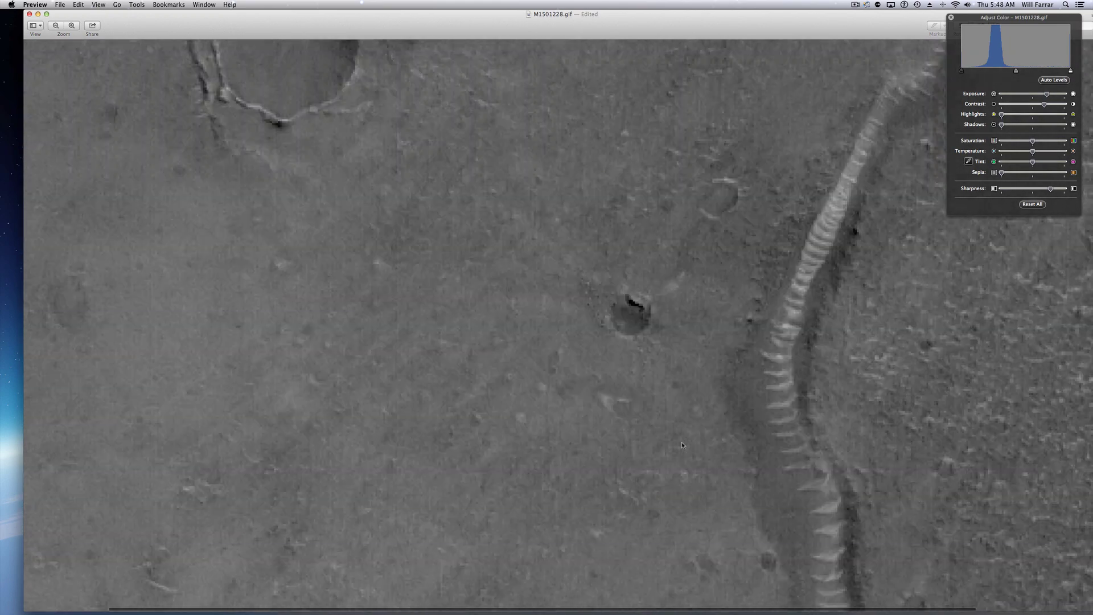
scroll(681, 442, "down", 10)
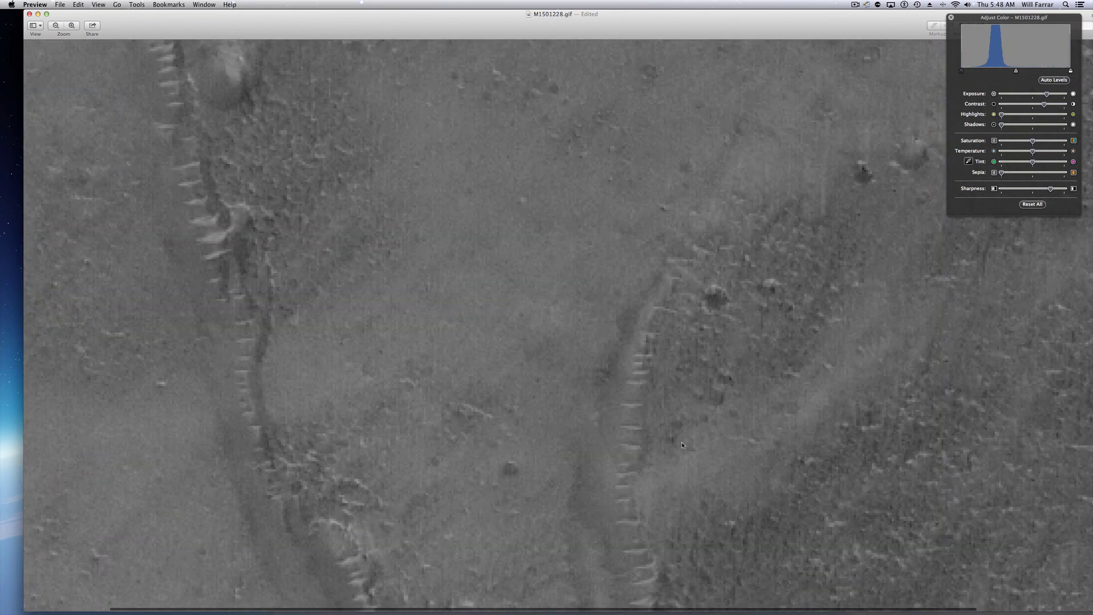
scroll(681, 442, "down", 5)
scroll(682, 444, "down", 15)
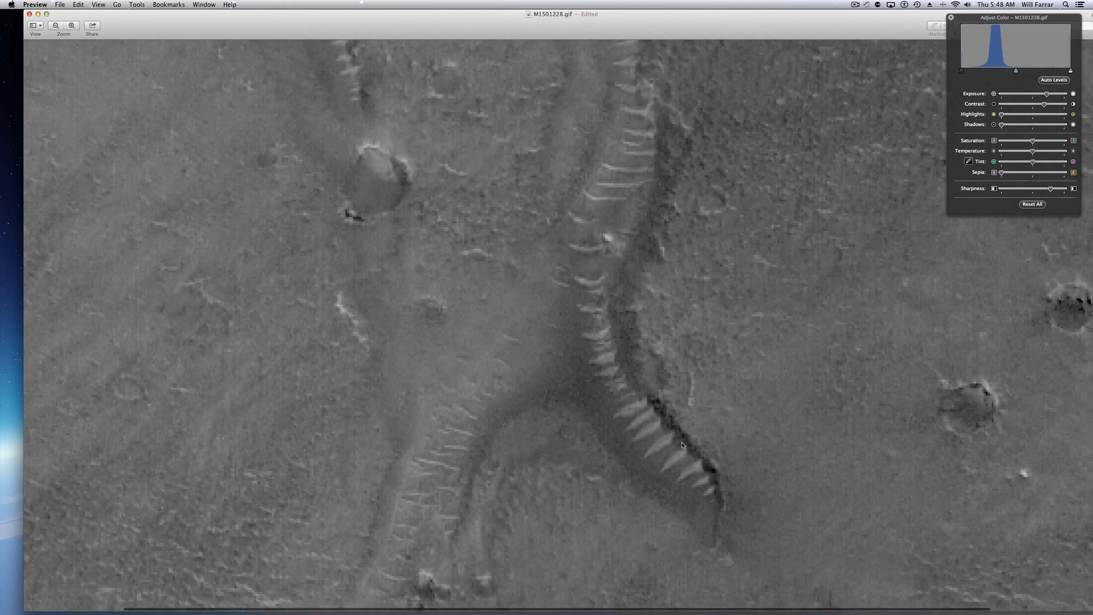
scroll(681, 445, "right", 3)
scroll(681, 445, "down", 15)
scroll(681, 445, "down", 10)
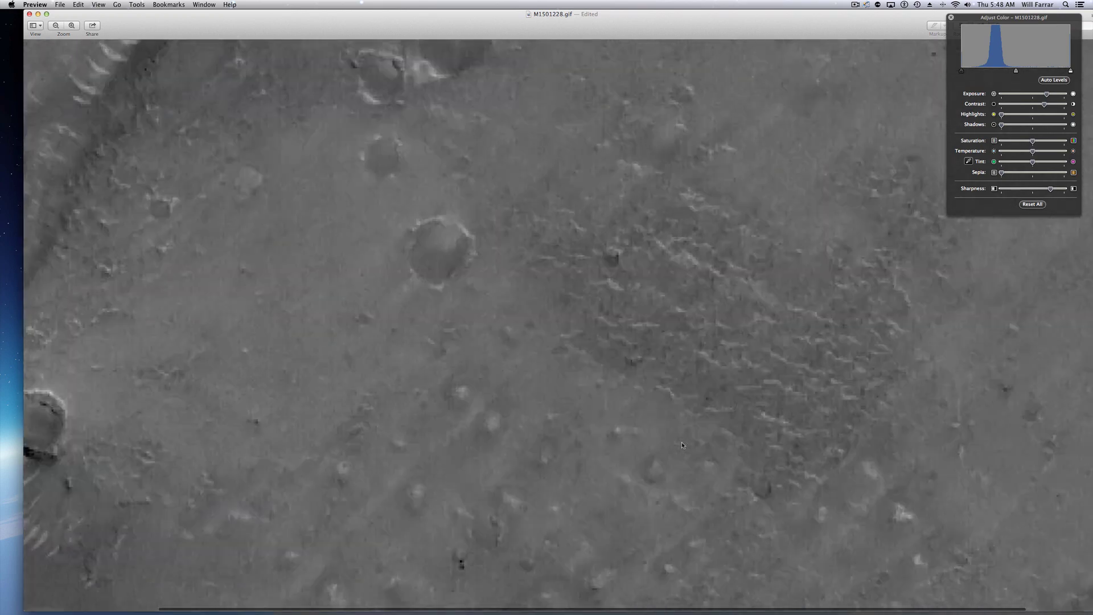
scroll(681, 445, "left", 3)
scroll(682, 445, "up", 5)
scroll(682, 444, "down", 15)
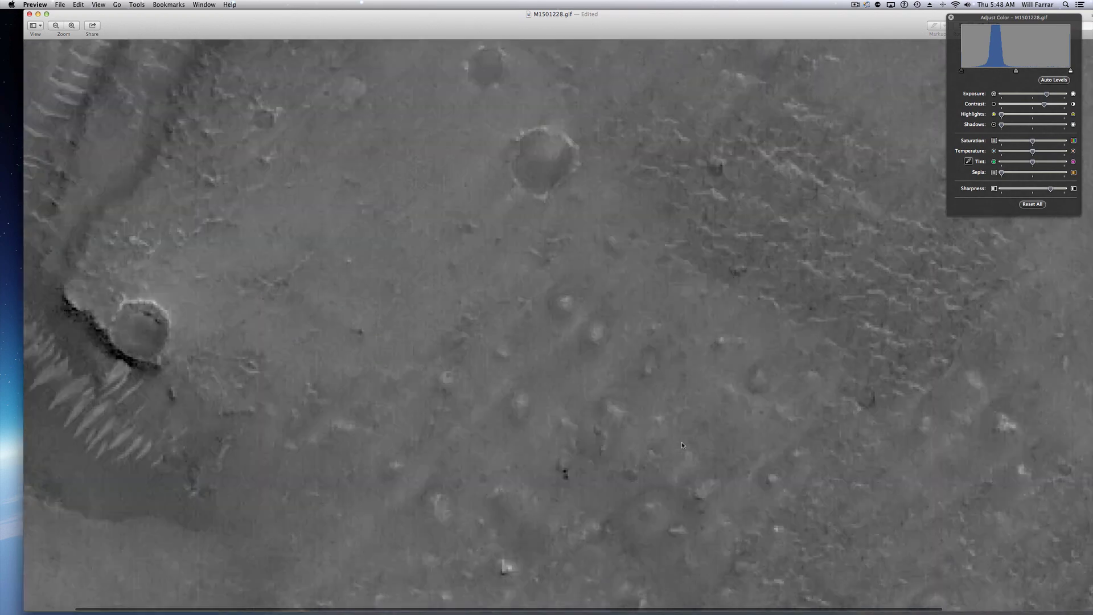
scroll(681, 445, "right", 3)
scroll(682, 445, "down", 15)
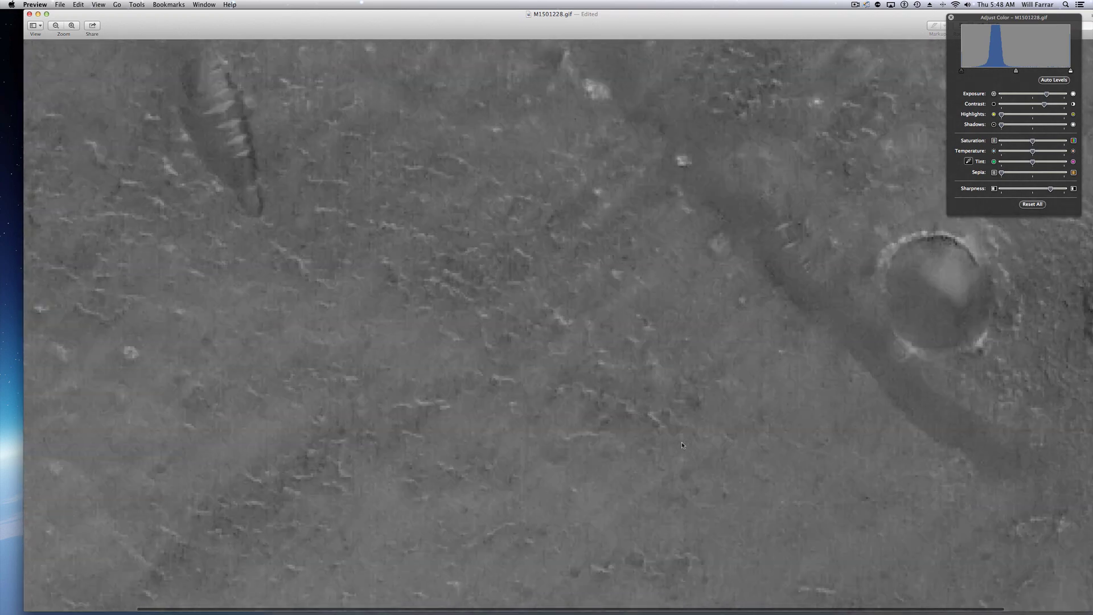
scroll(682, 445, "down", 15)
scroll(681, 444, "right", 3)
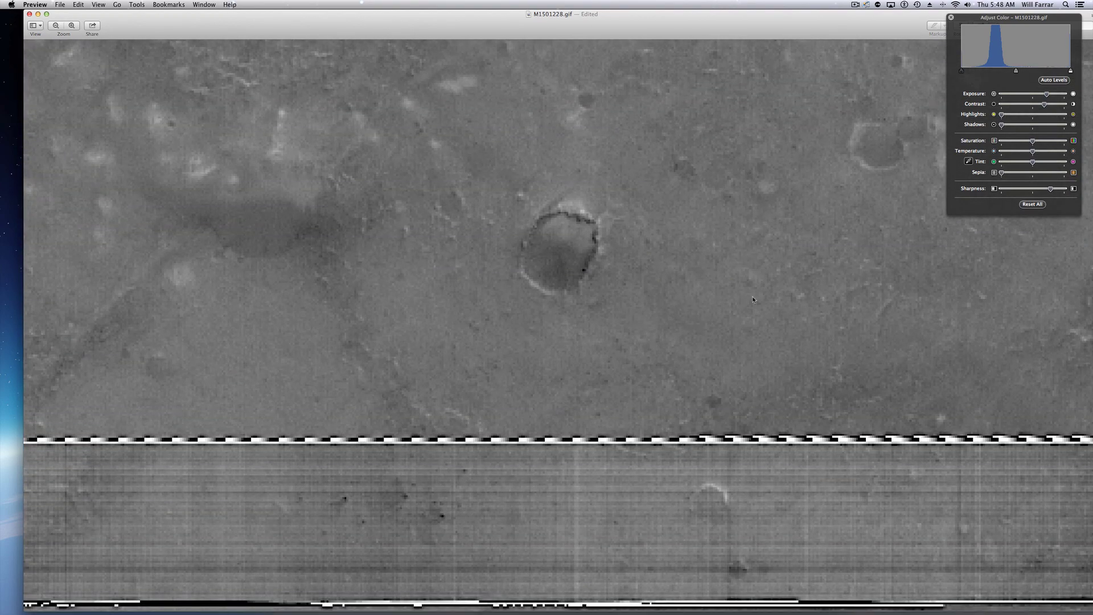
scroll(757, 298, "up", 1)
scroll(760, 299, "up", 10)
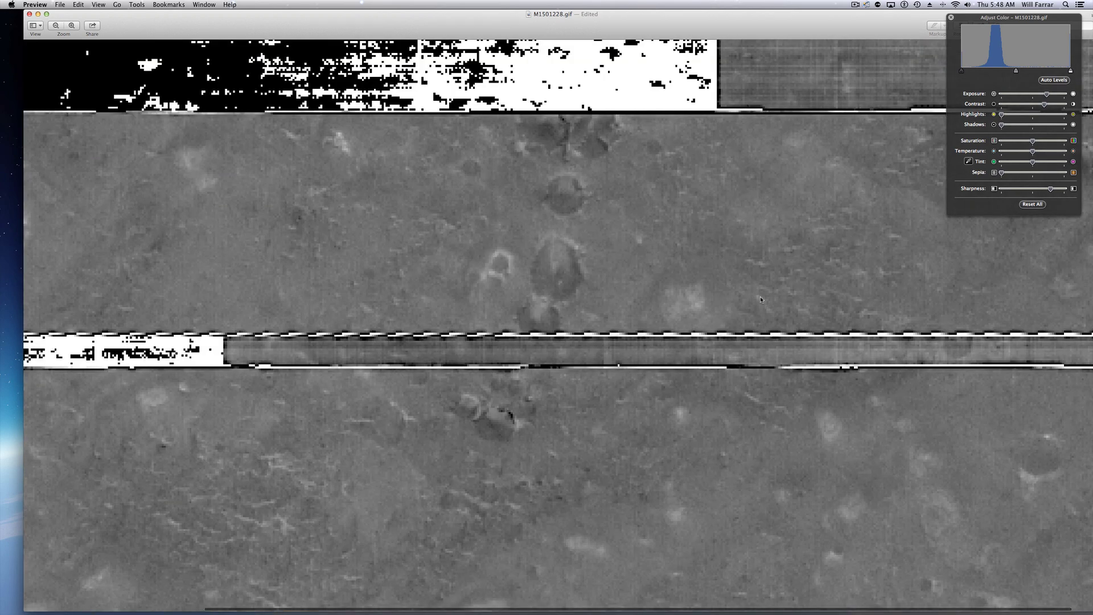
scroll(760, 299, "up", 5)
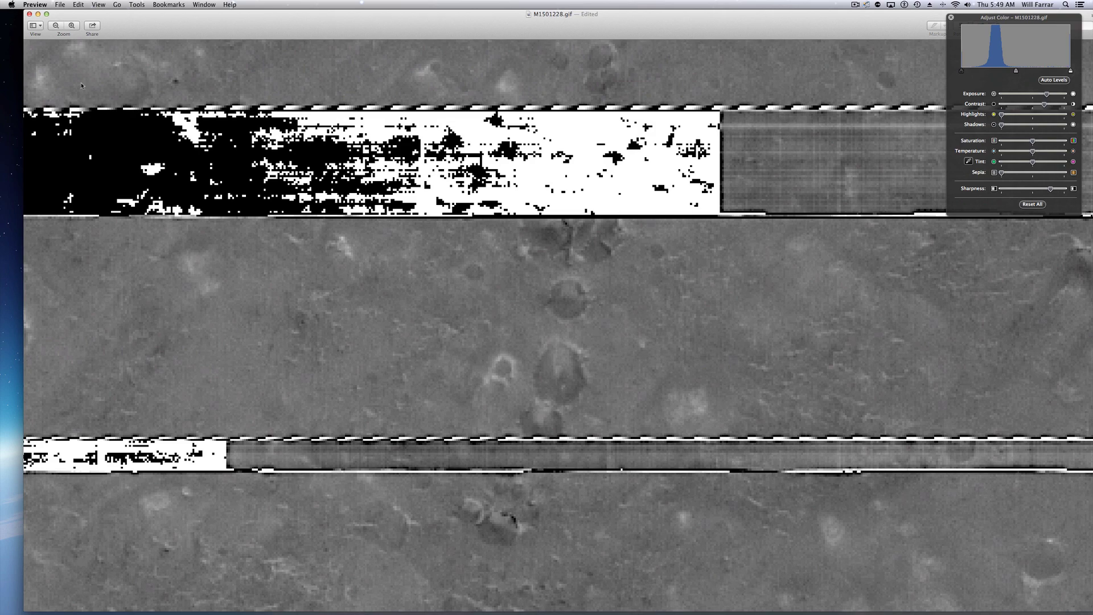
Step: Minimize the crater image and restore Marsgolfball.gif and Marsgolfball2.gif from the Dock
left_click(38, 15)
mouse_move(1074, 481)
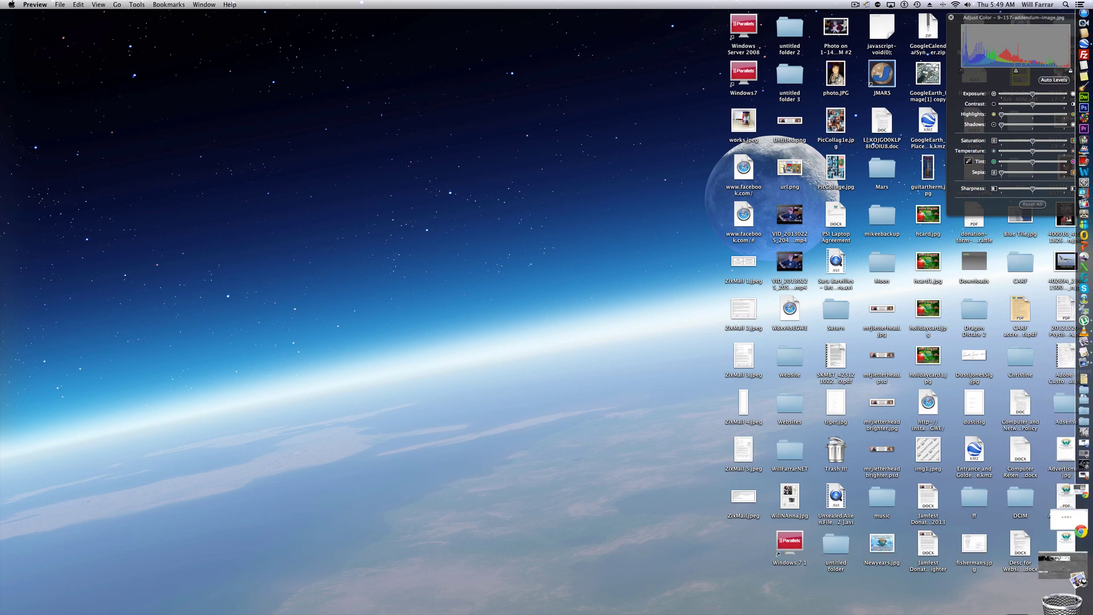
left_click(1066, 551)
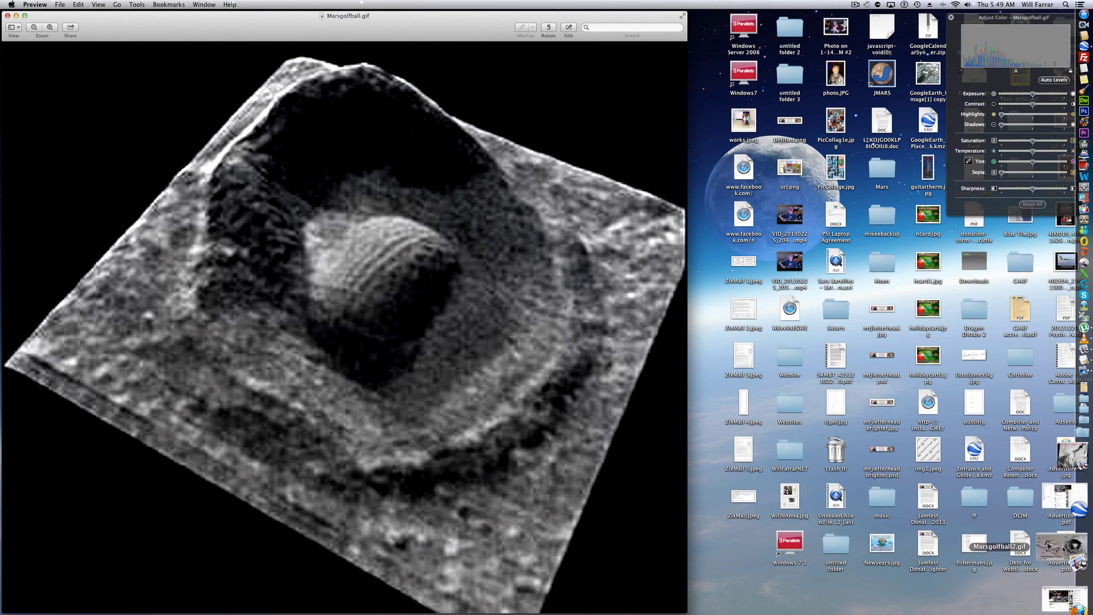
left_click(1056, 548)
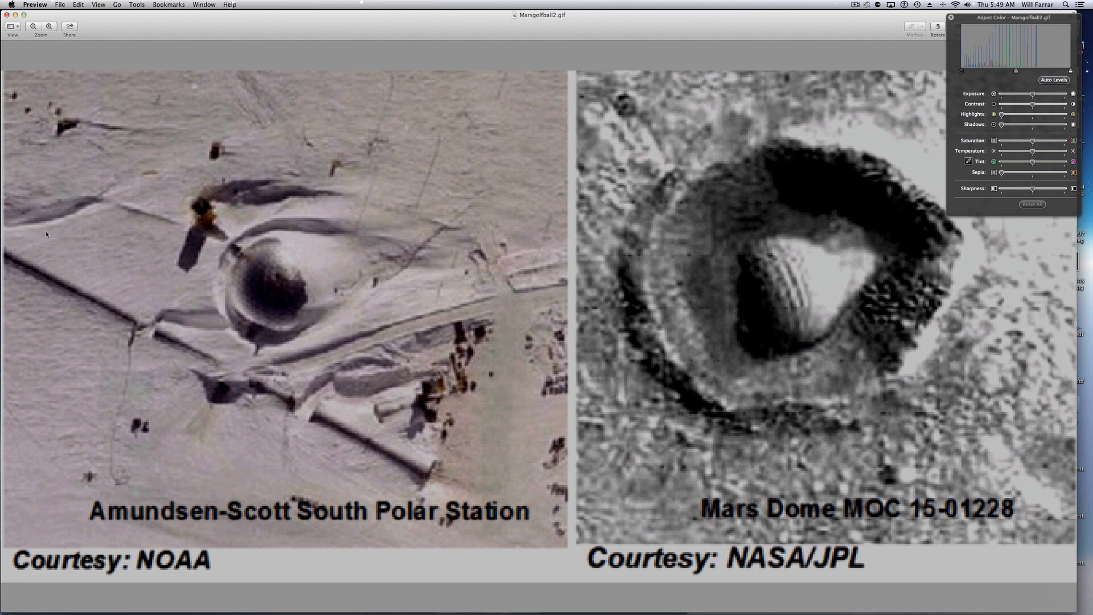
Step: Minimize Marsgolfball2.gif and reposition the Marsgolfball.gif 3D crater model window
left_click(15, 16)
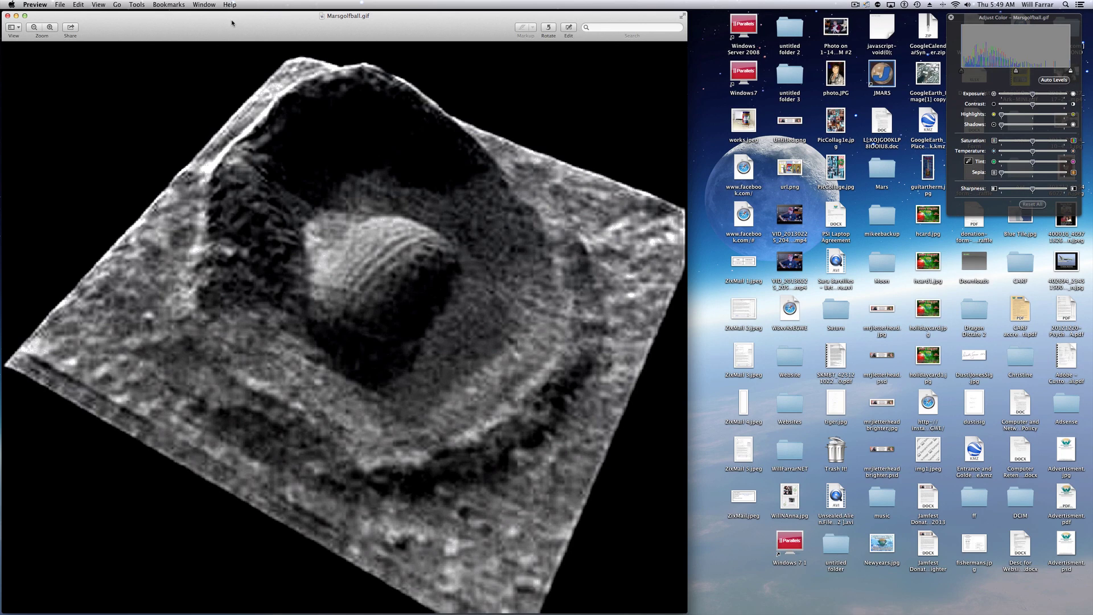
left_click_drag(231, 23, 539, 22)
left_click(351, 15)
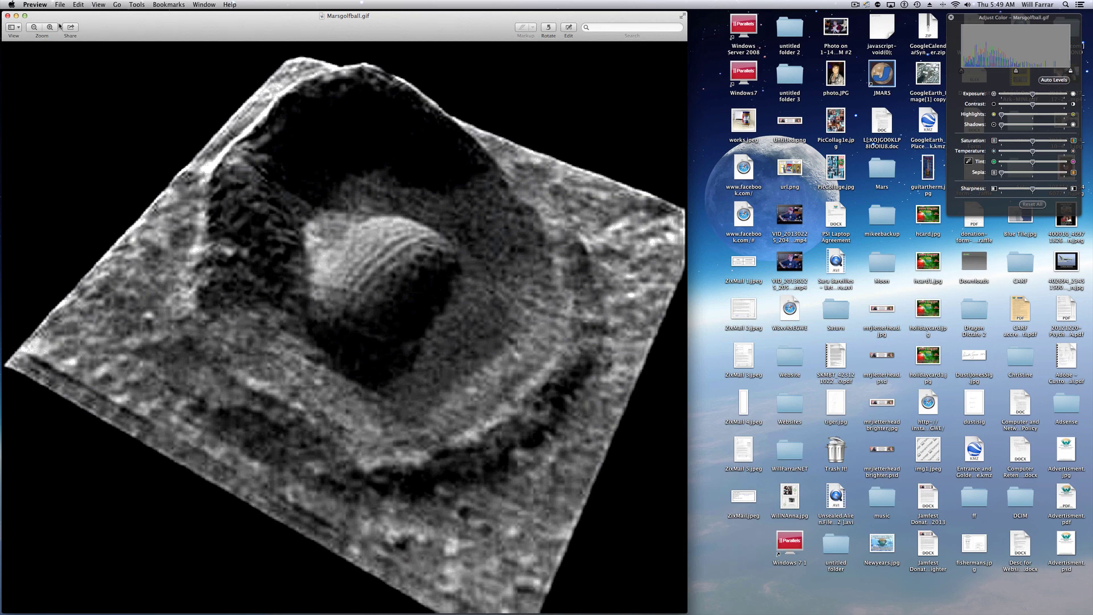